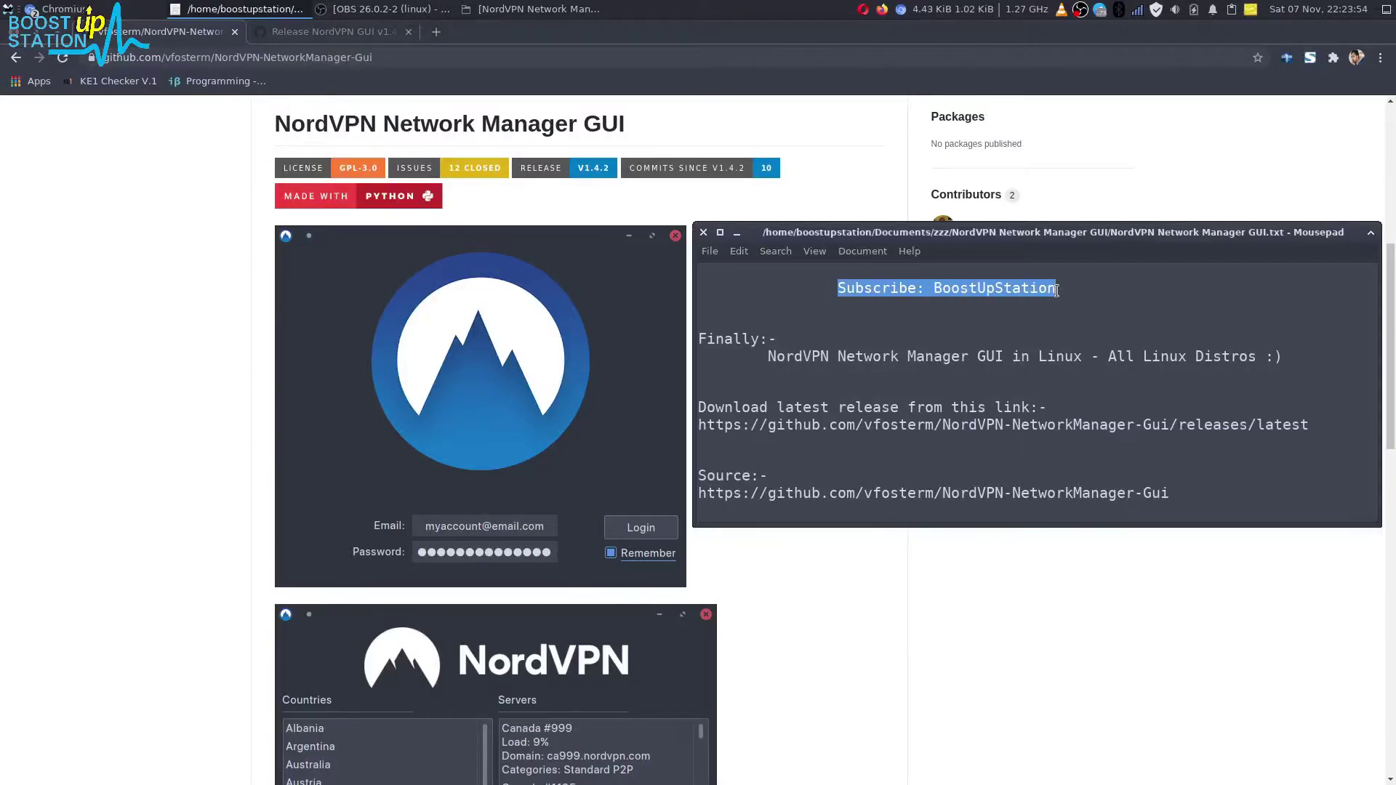
- Highlight the 'Finally' lines in the notes and bring the GitHub repository page forward
drag(705, 339, 1263, 357)
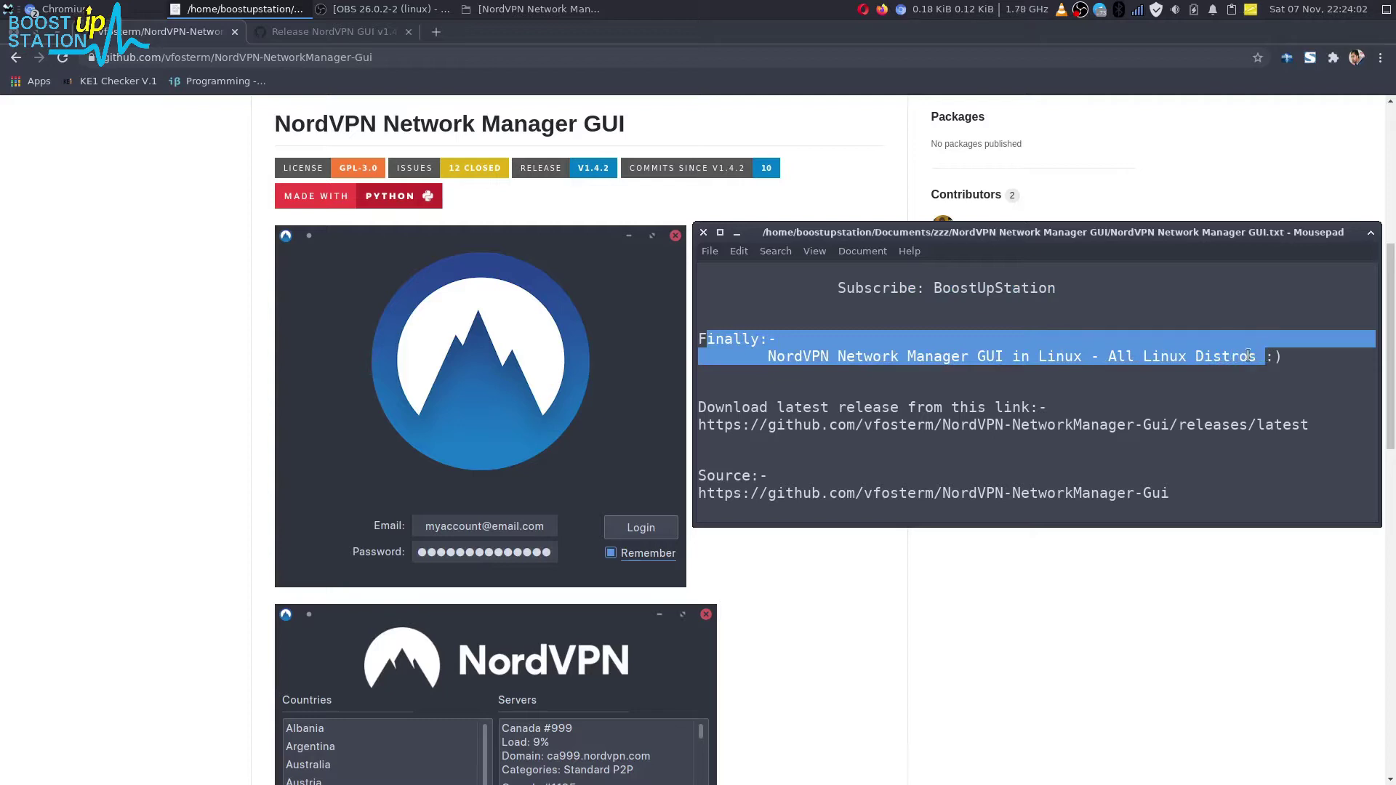
click(352, 530)
scroll(352, 530, down, 6)
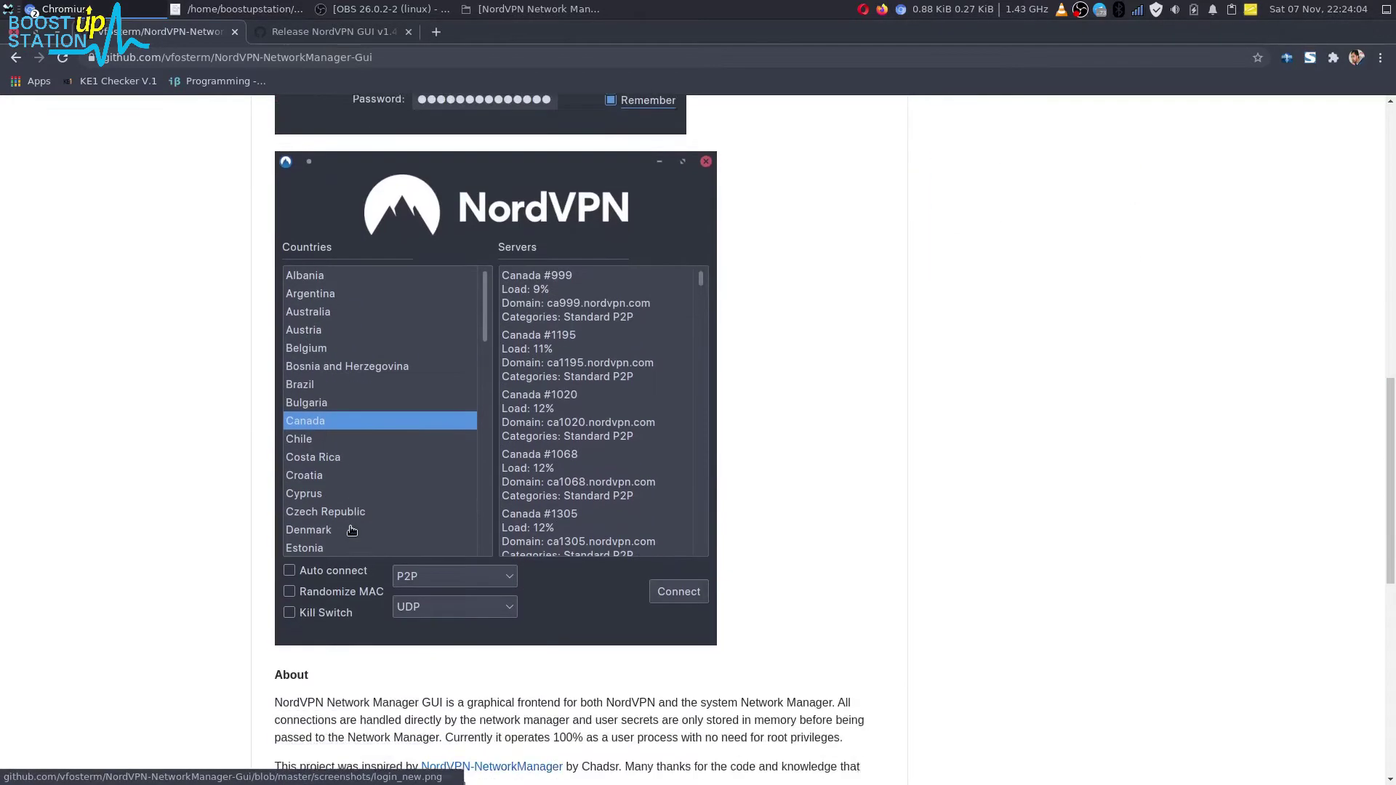
scroll(352, 530, up, 4)
- Follow the latest-release link to the v1.4.2 page, cross-checking the link in the notes
click(334, 31)
click(245, 9)
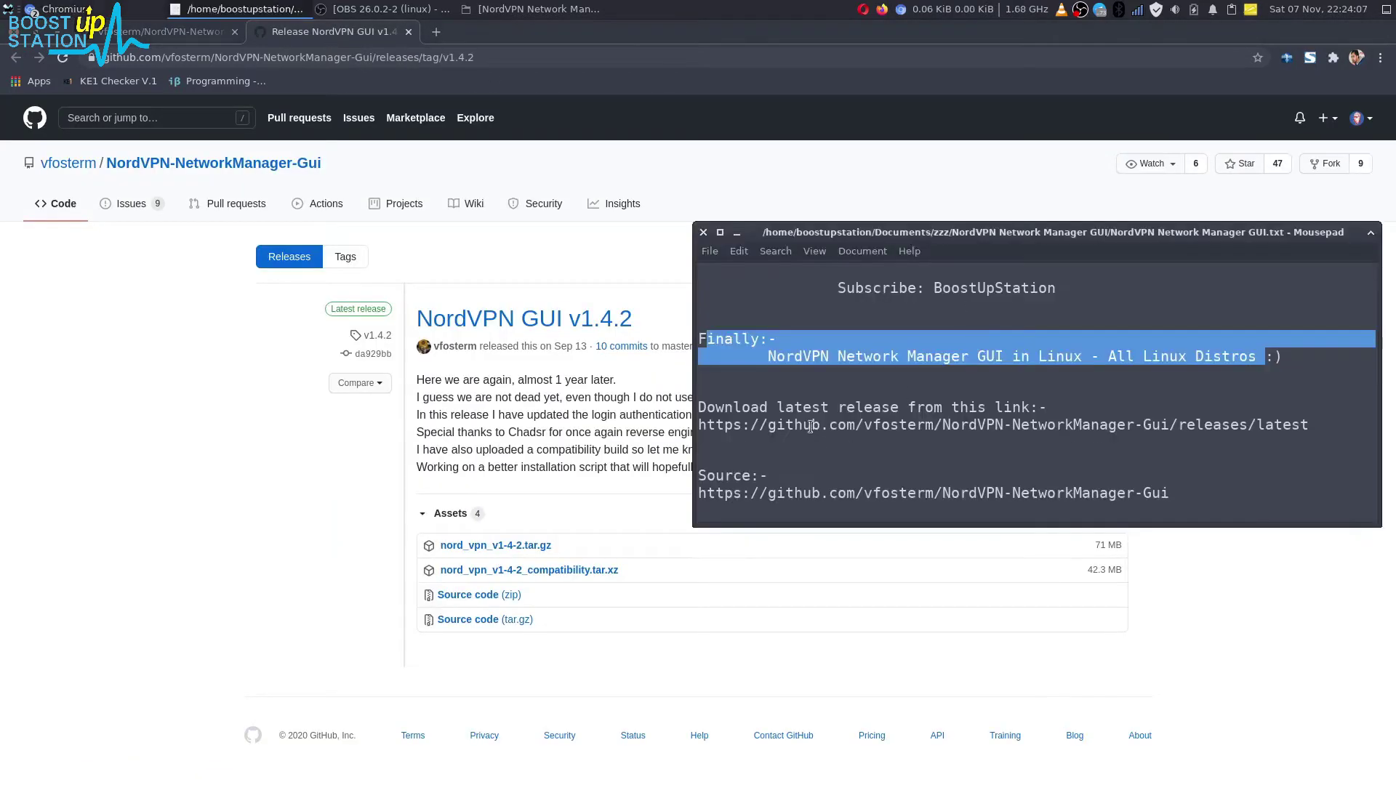
drag(809, 426, 1012, 426)
click(501, 372)
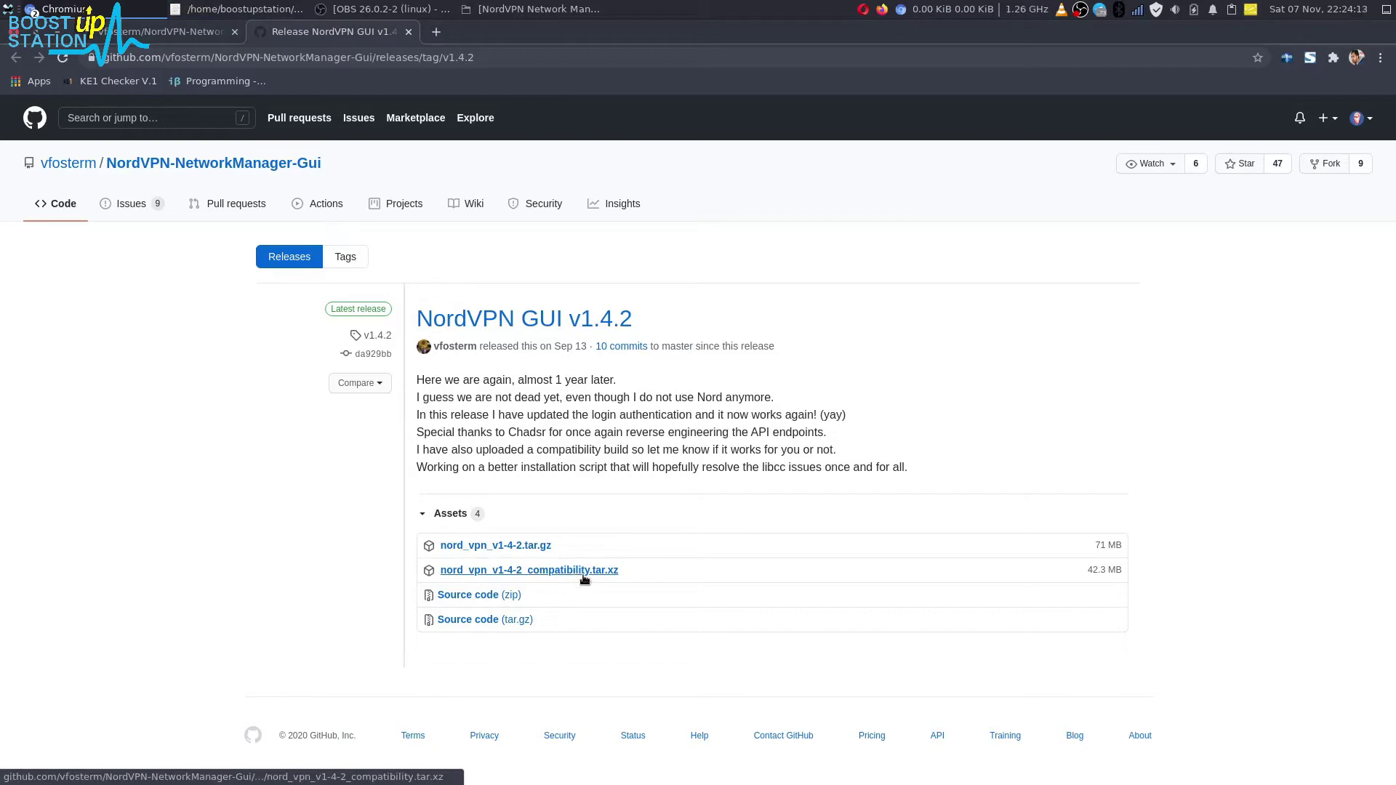
- Copy the nord_vpn_v1-4-2_compatibility.tar.xz archive in Thunar
key(ctrl+shift+Tab)
click(481, 9)
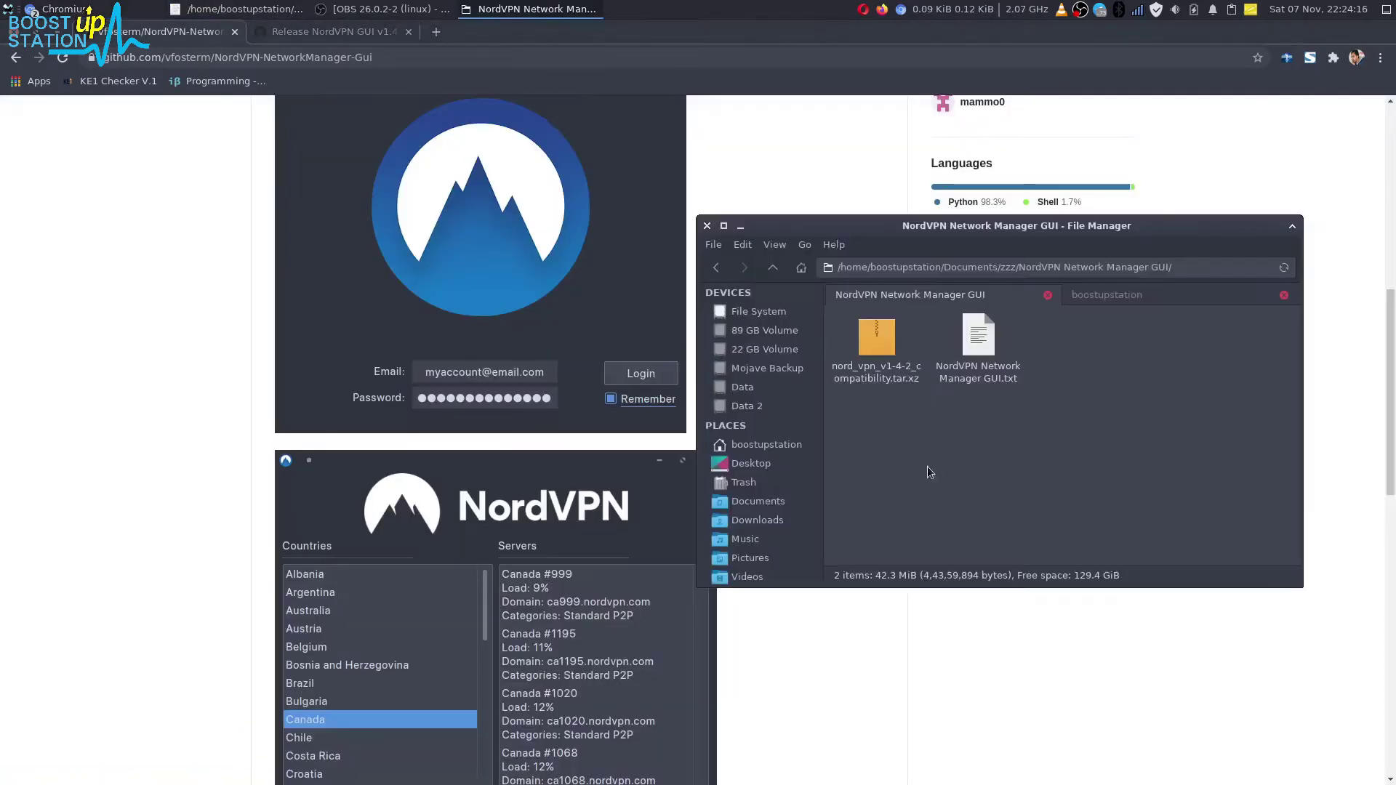
click(876, 338)
right_click(873, 353)
click(902, 447)
- Paste the archive into the home folder and select the copy
click(1106, 295)
right_click(1246, 391)
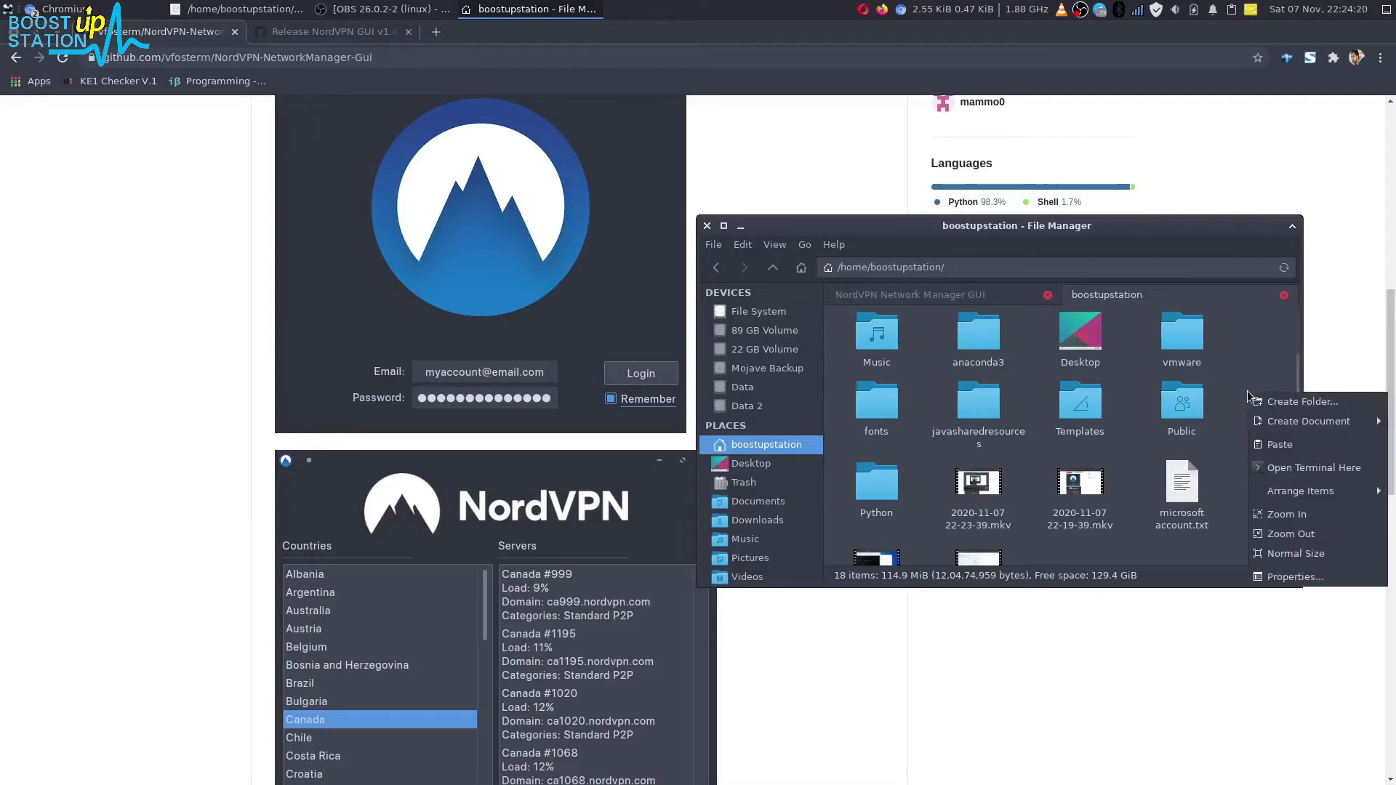
click(1276, 445)
click(1126, 485)
- Open the archive in Ark and extract its nord_vpn_v1-4-2_compatibility folder to Home
double_click(1181, 483)
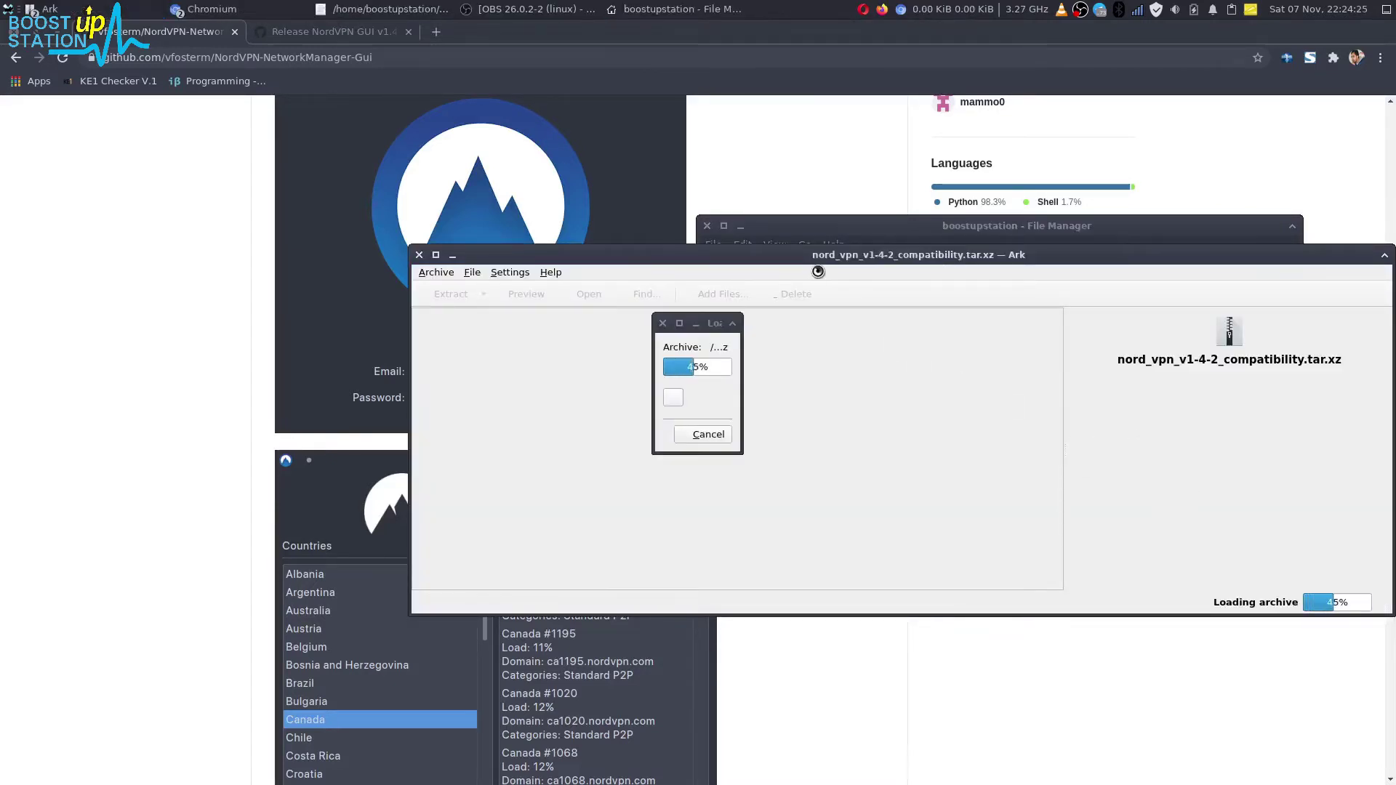
click(936, 232)
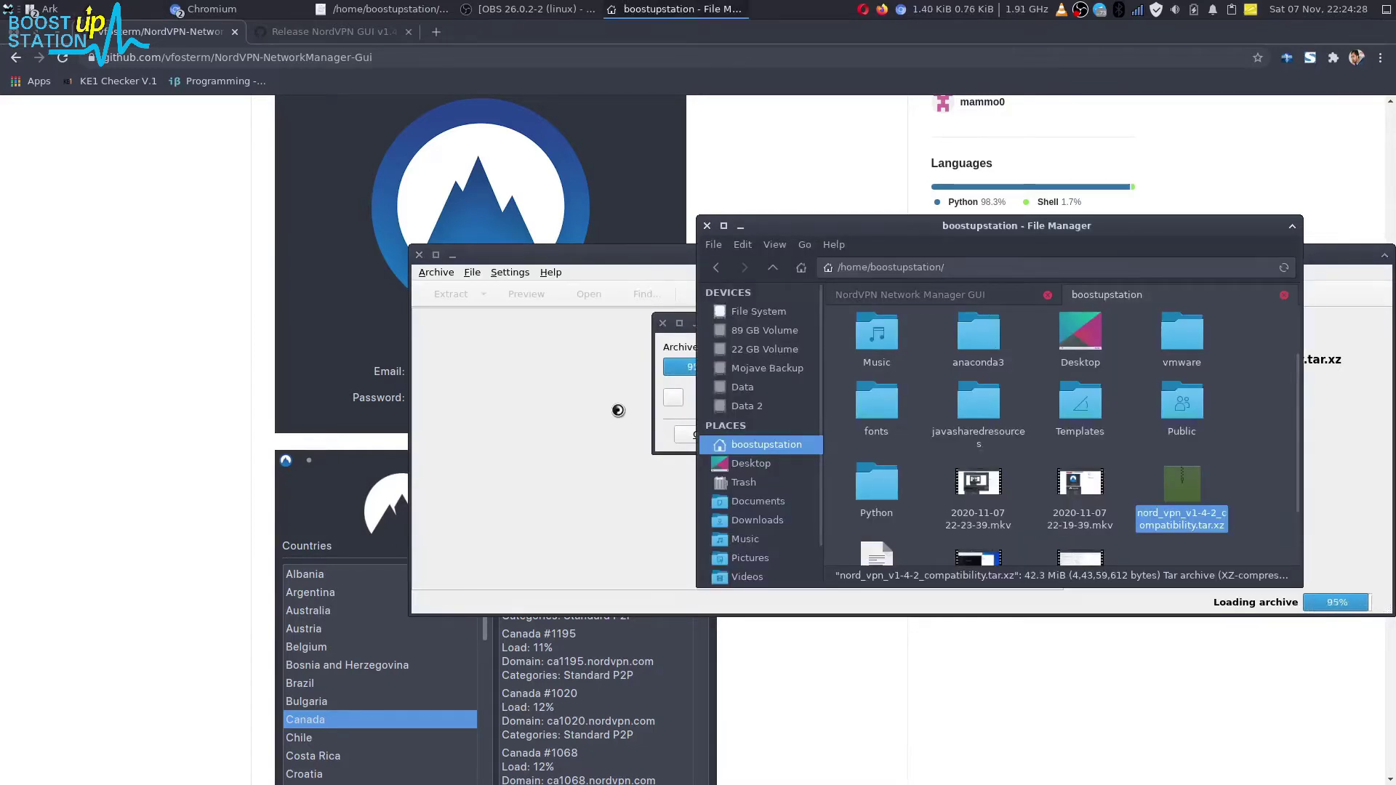
right_click(473, 331)
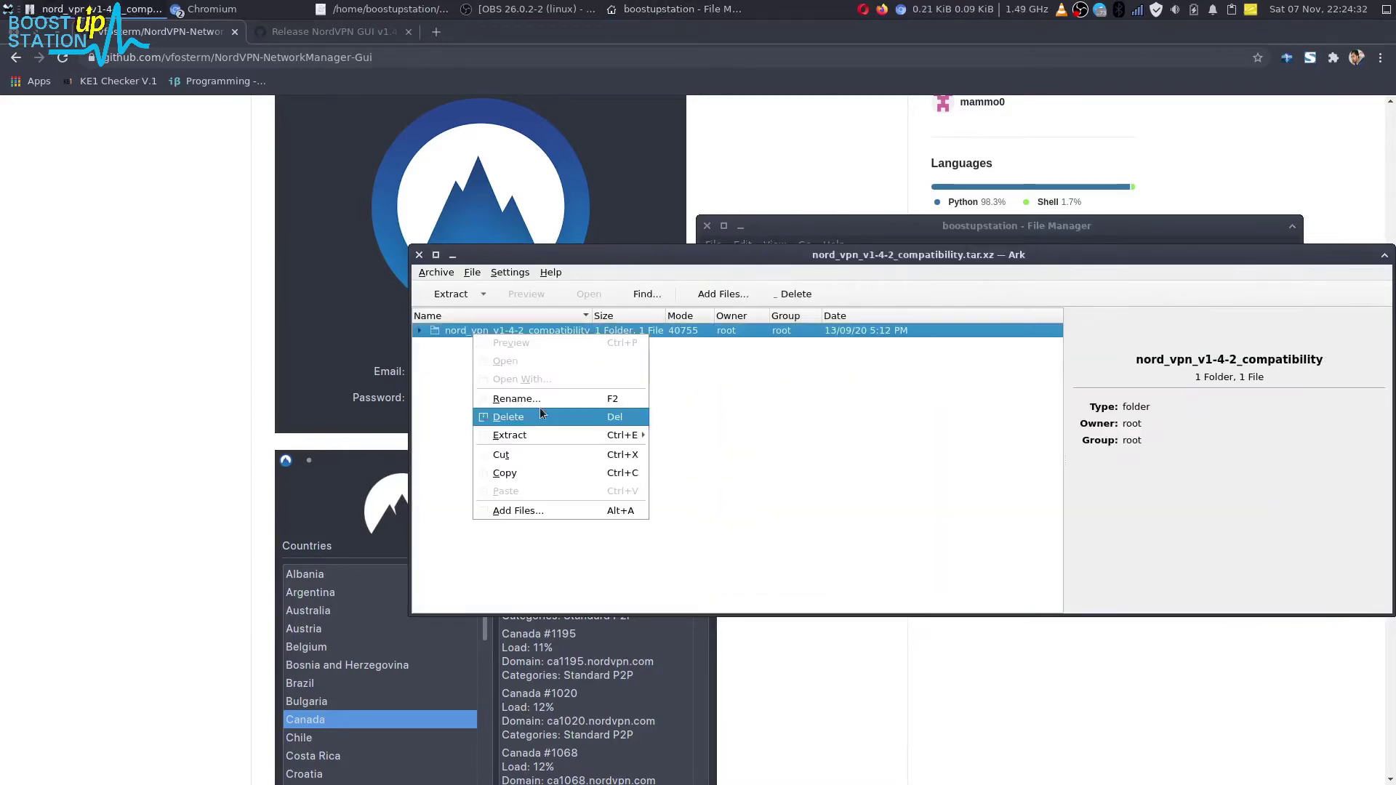
mouse_move(540, 434)
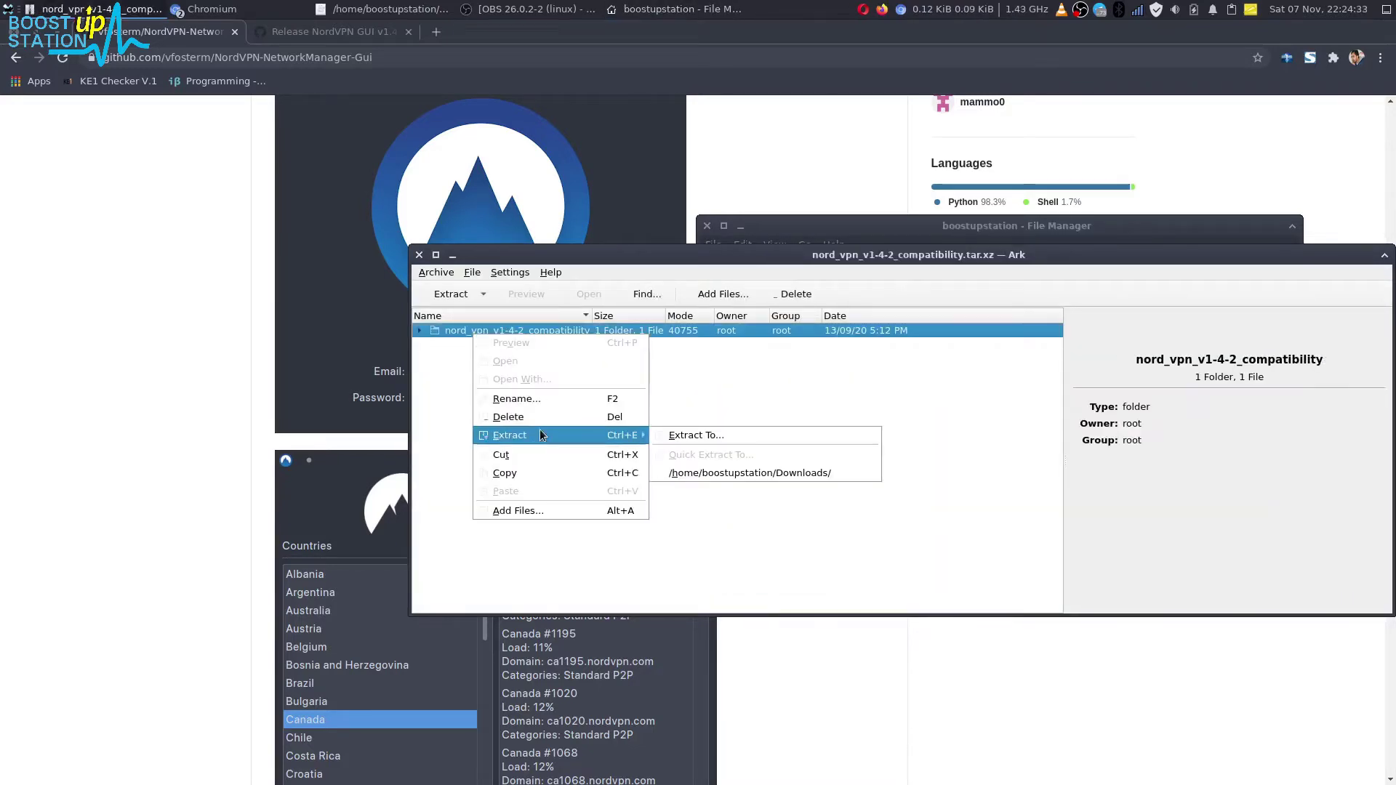
click(750, 444)
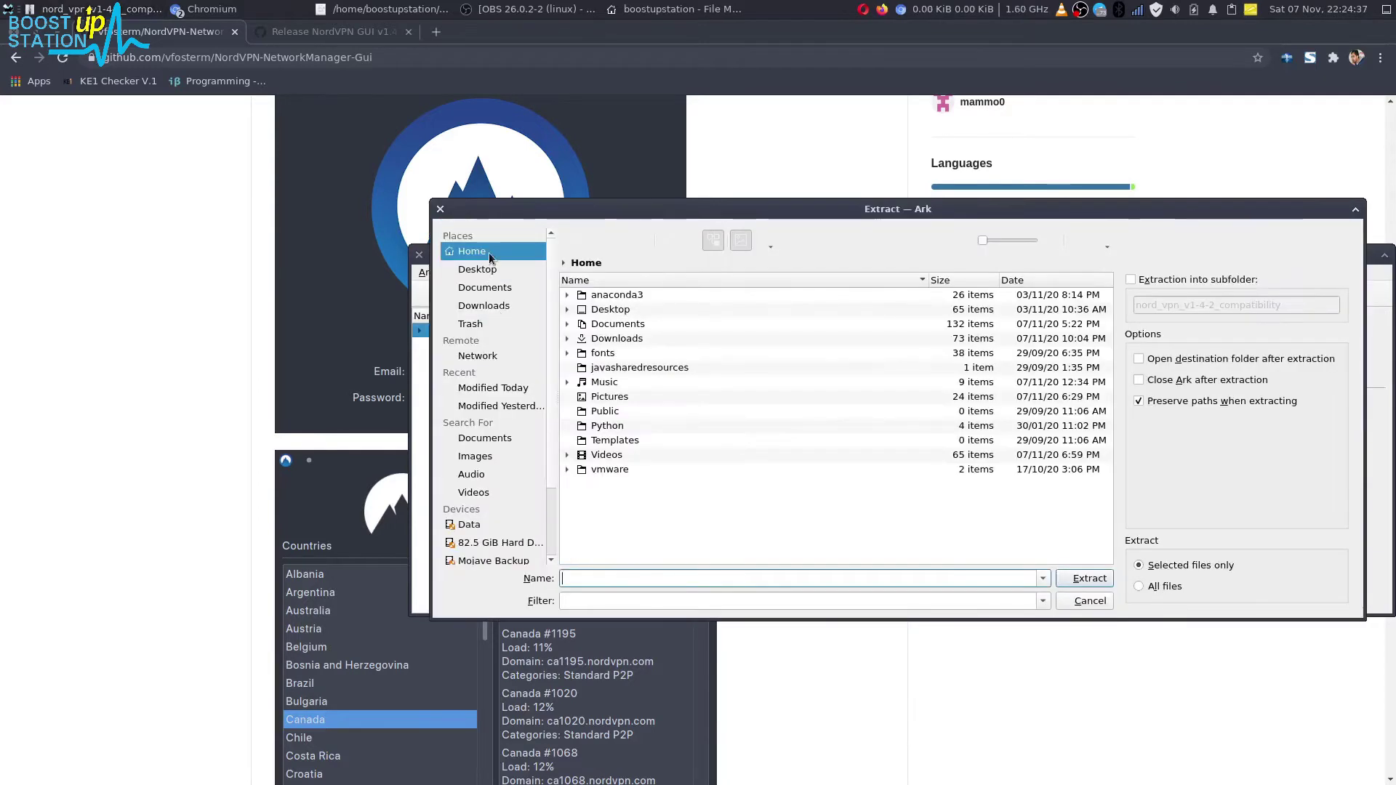
click(1090, 578)
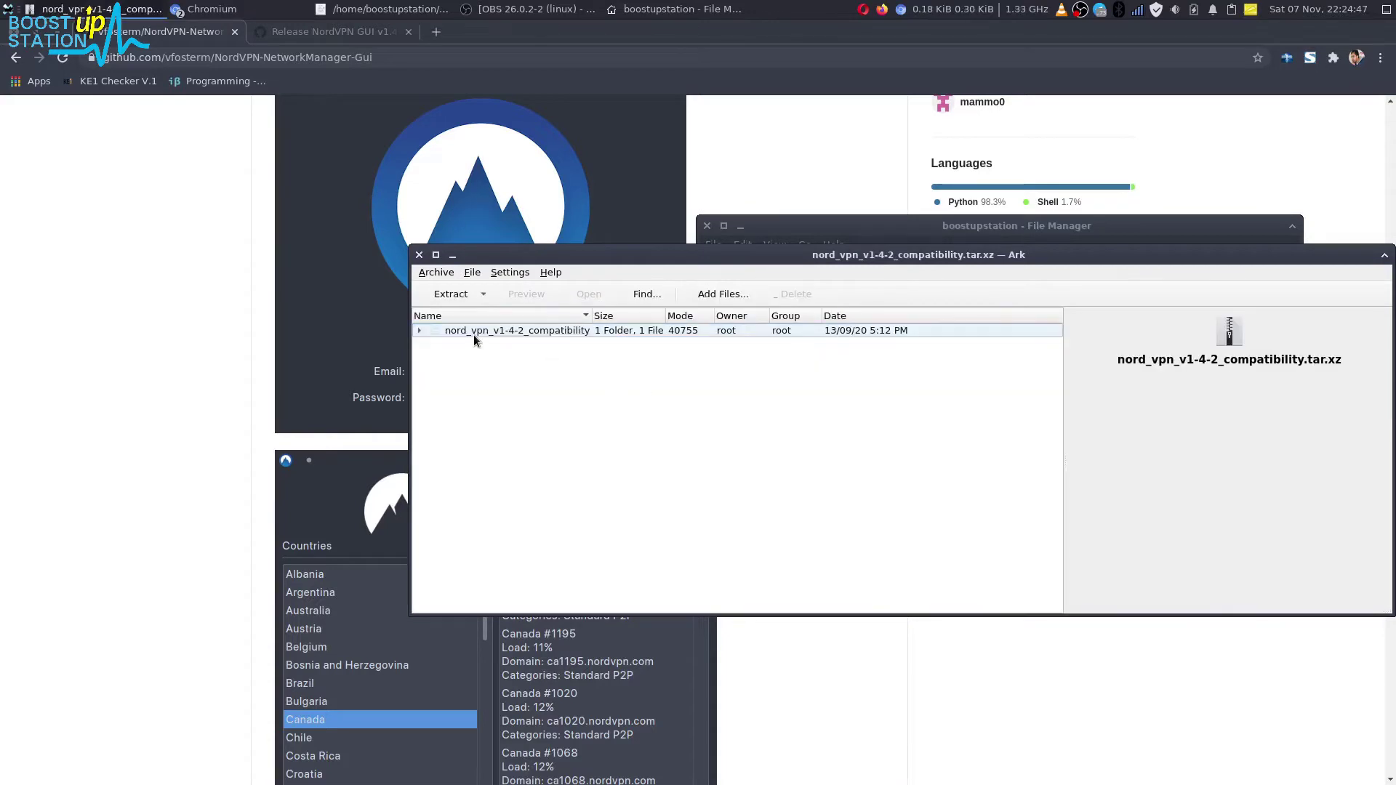
- Close Ark and use Extract Here on the tar.xz archive in the home folder
click(419, 256)
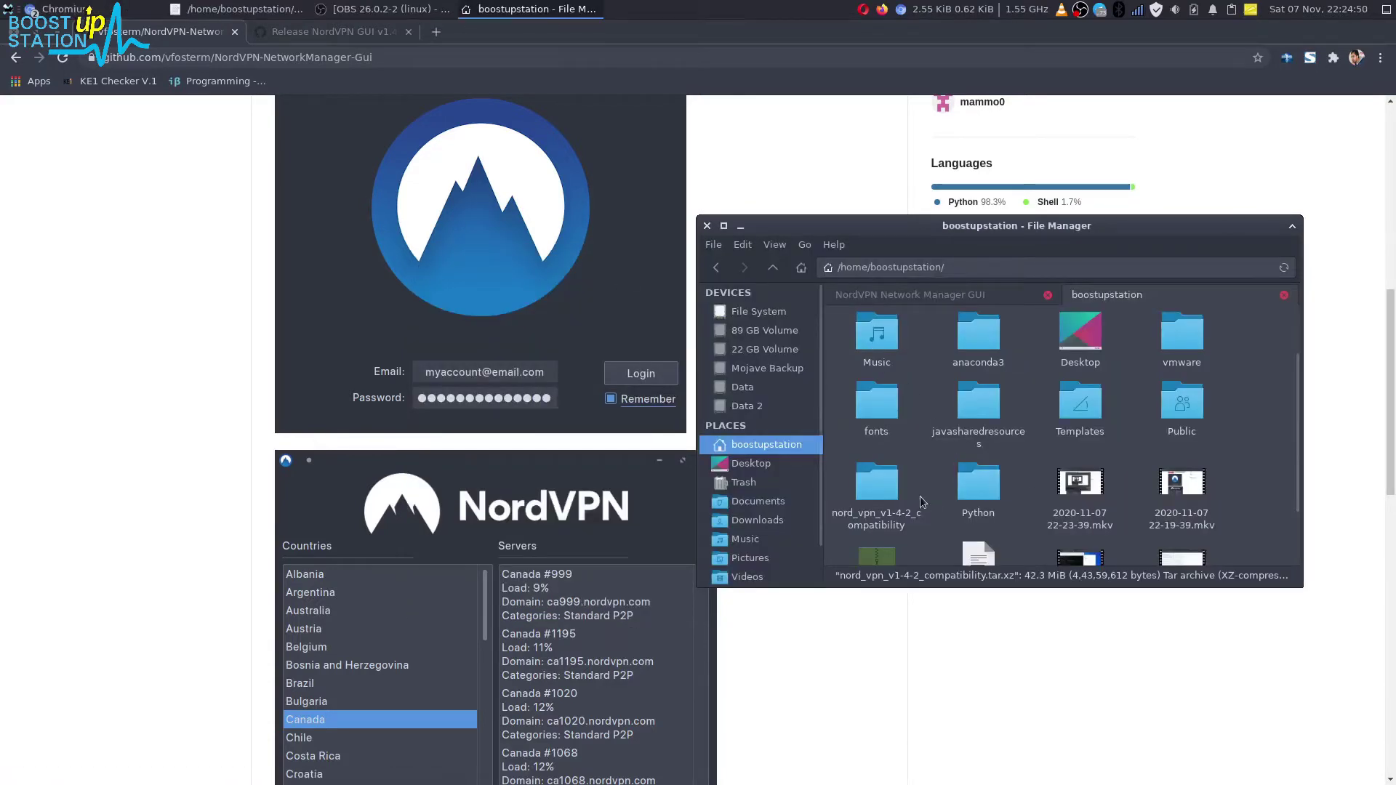
click(892, 505)
scroll(891, 505, down, 1)
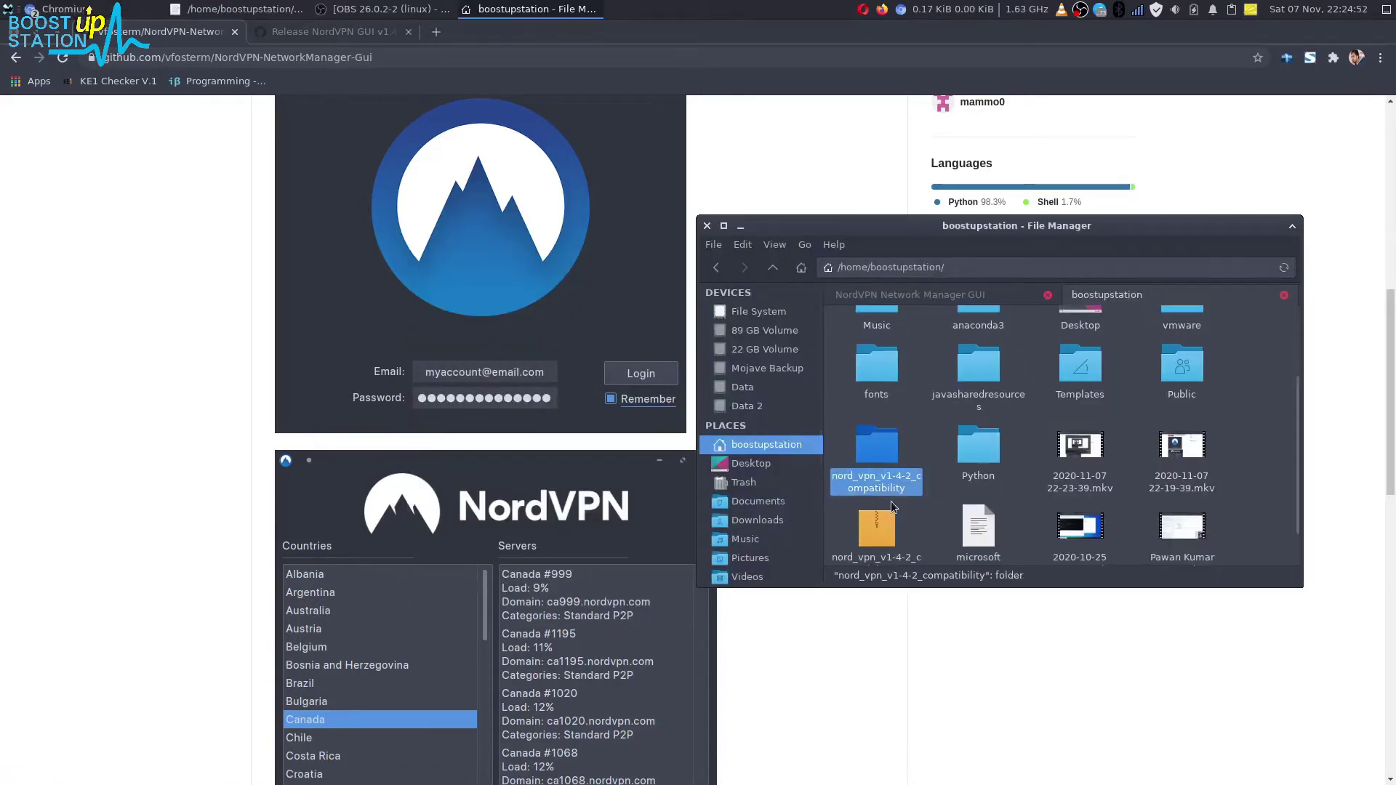
click(871, 539)
right_click(871, 538)
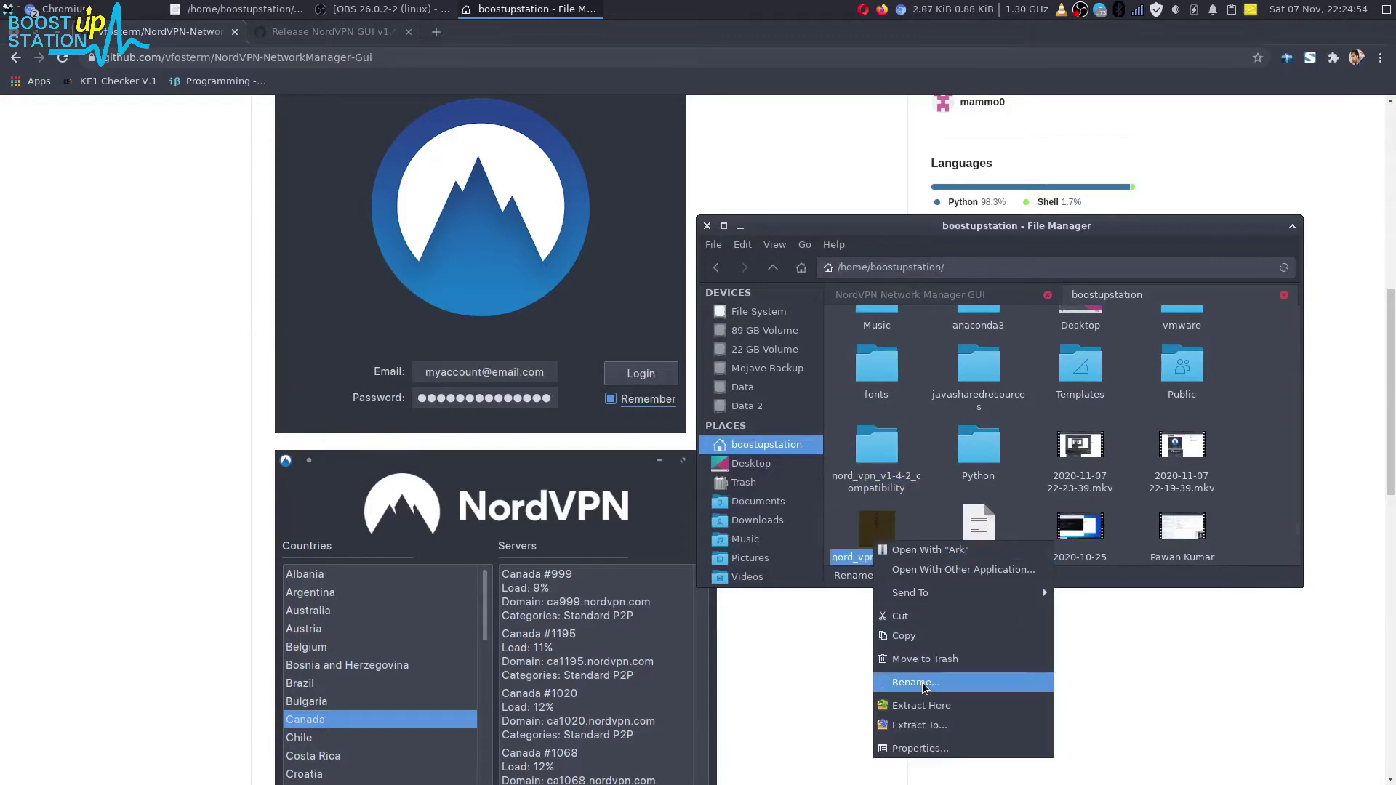
click(968, 707)
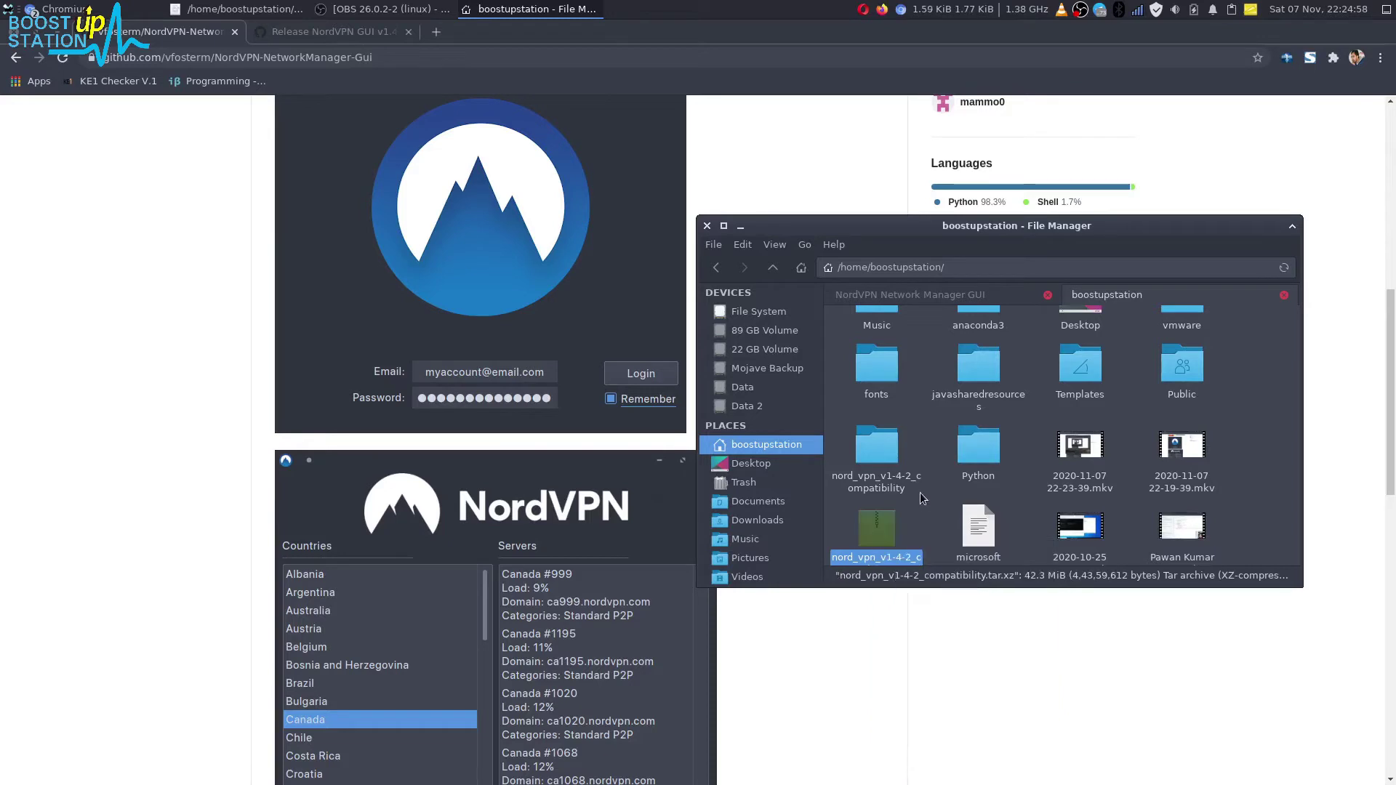
- Enter the nord_vpn_v1-4-2_compatibility folder and start a terminal there
double_click(881, 478)
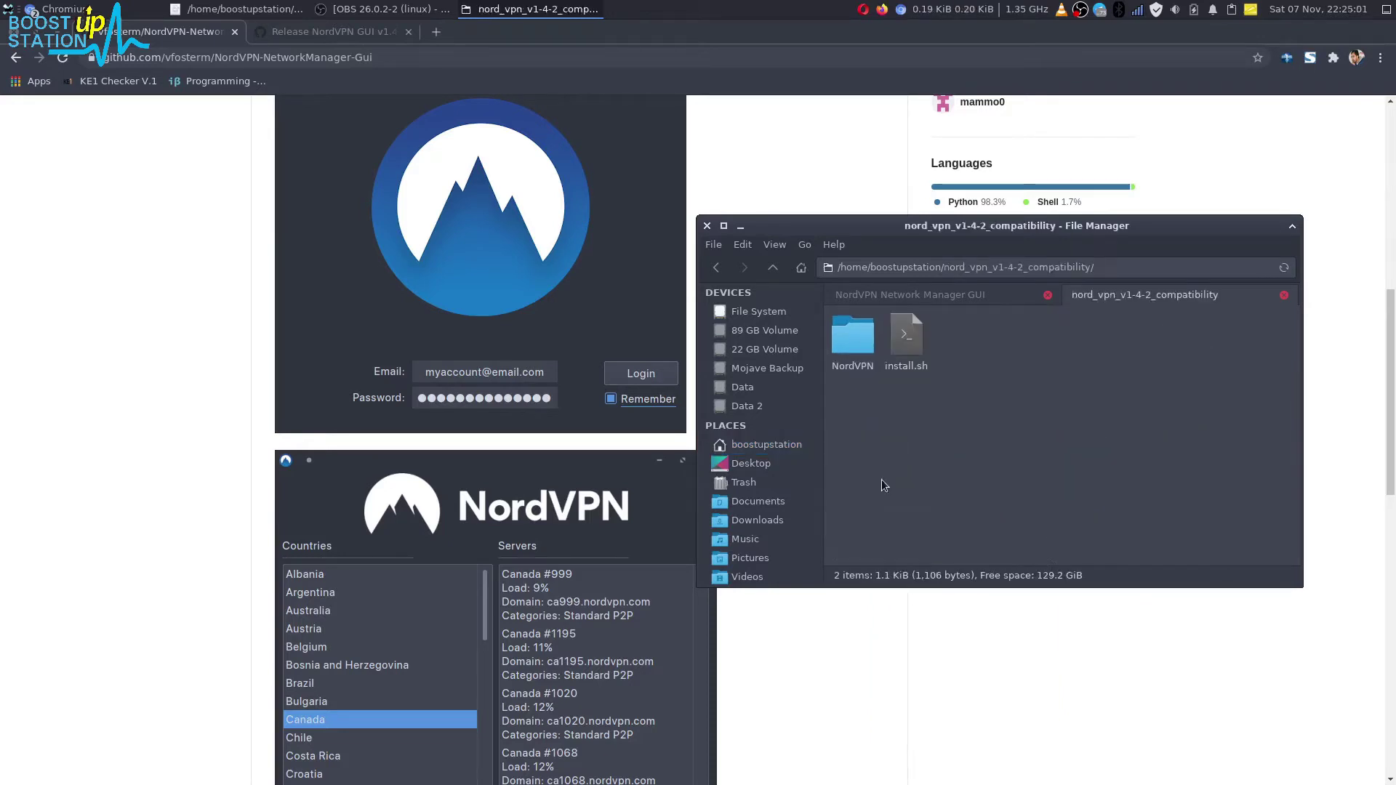
right_click(907, 427)
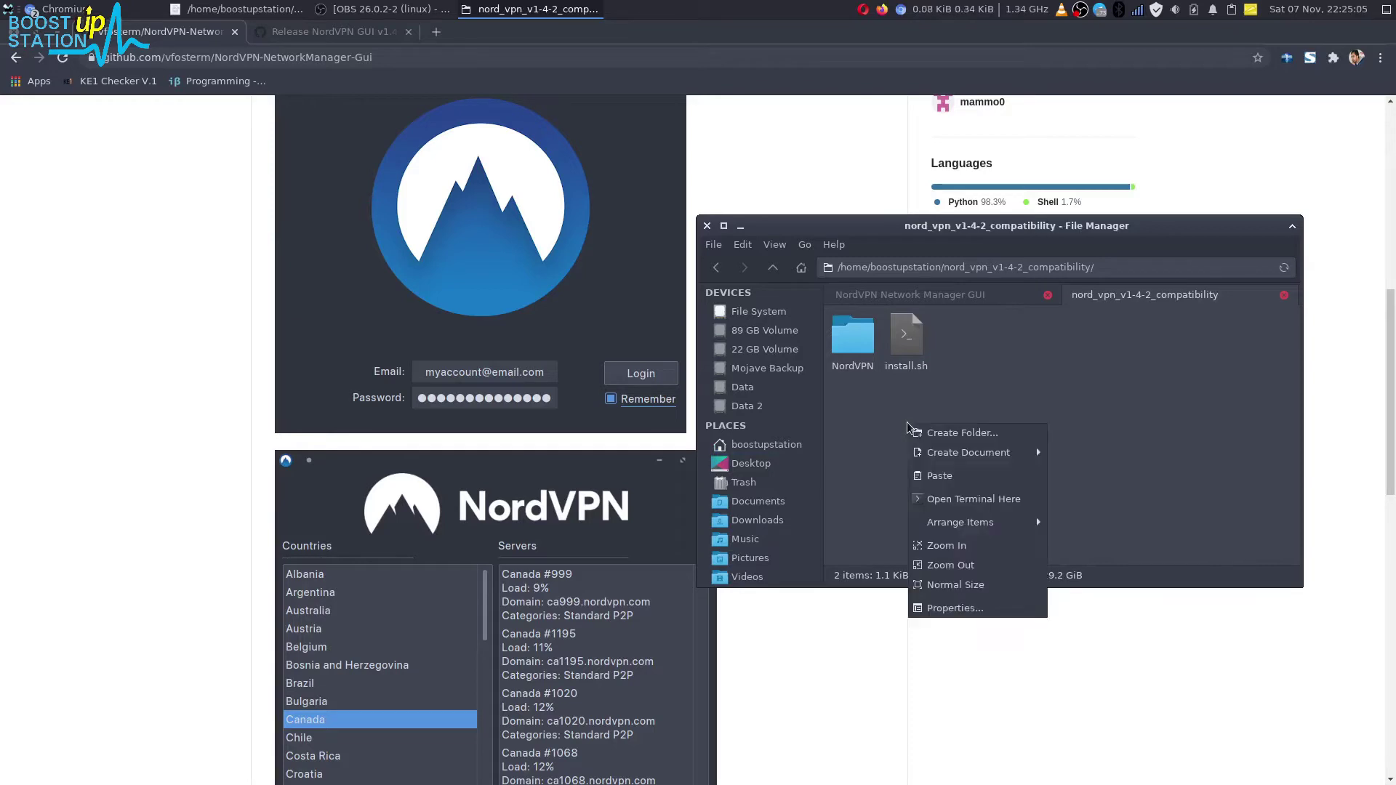
click(968, 501)
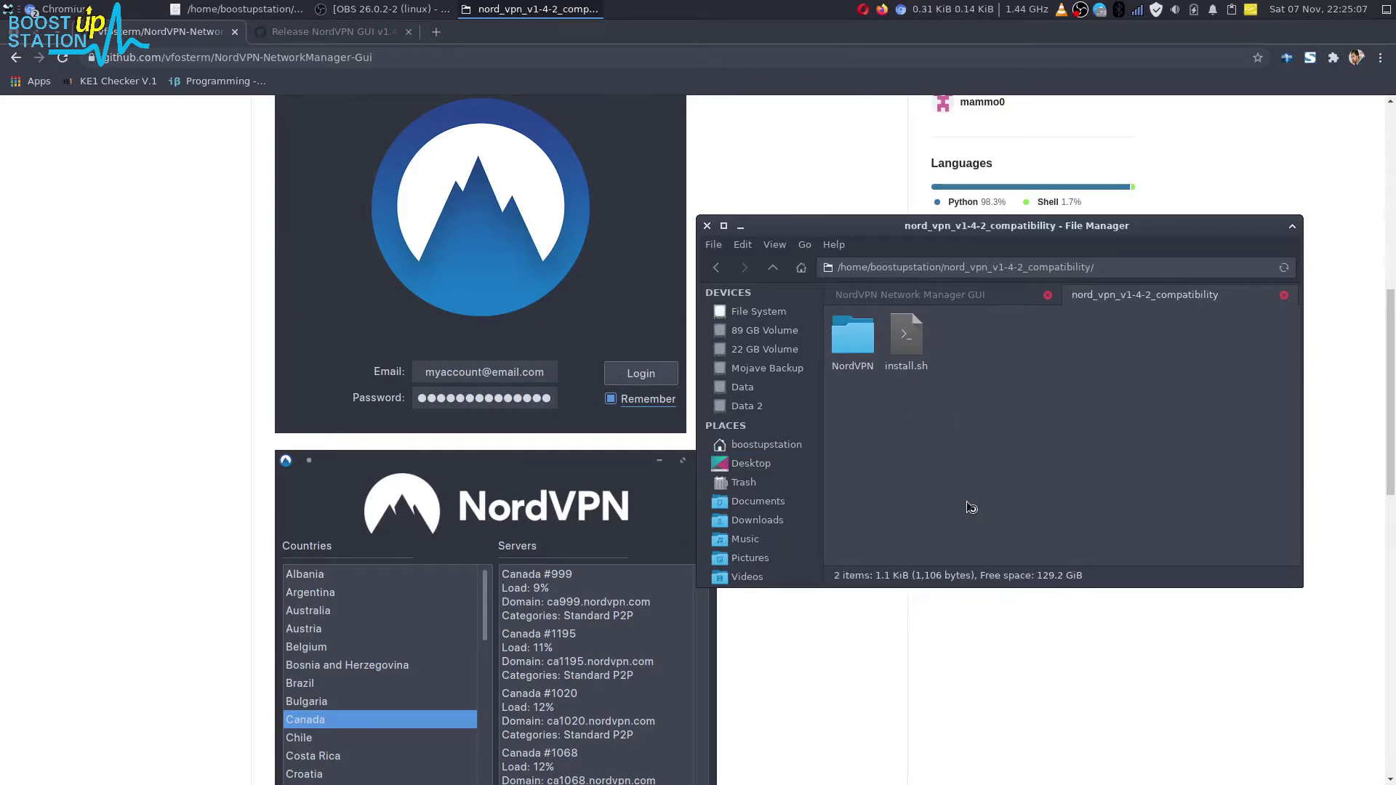
- Run sudo ./install.sh in the terminal and enter the admin password
drag(354, 55, 983, 433)
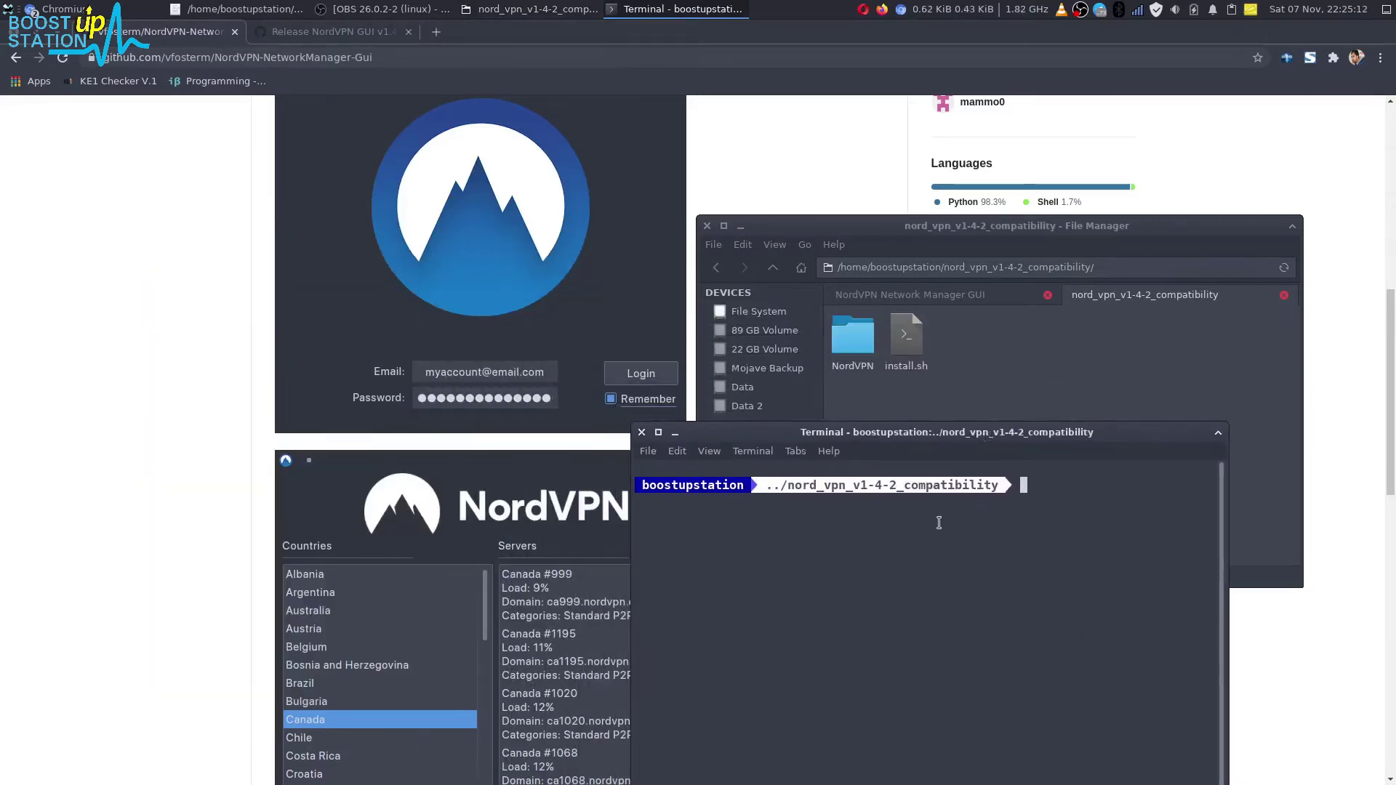
text(sudo ./instal)
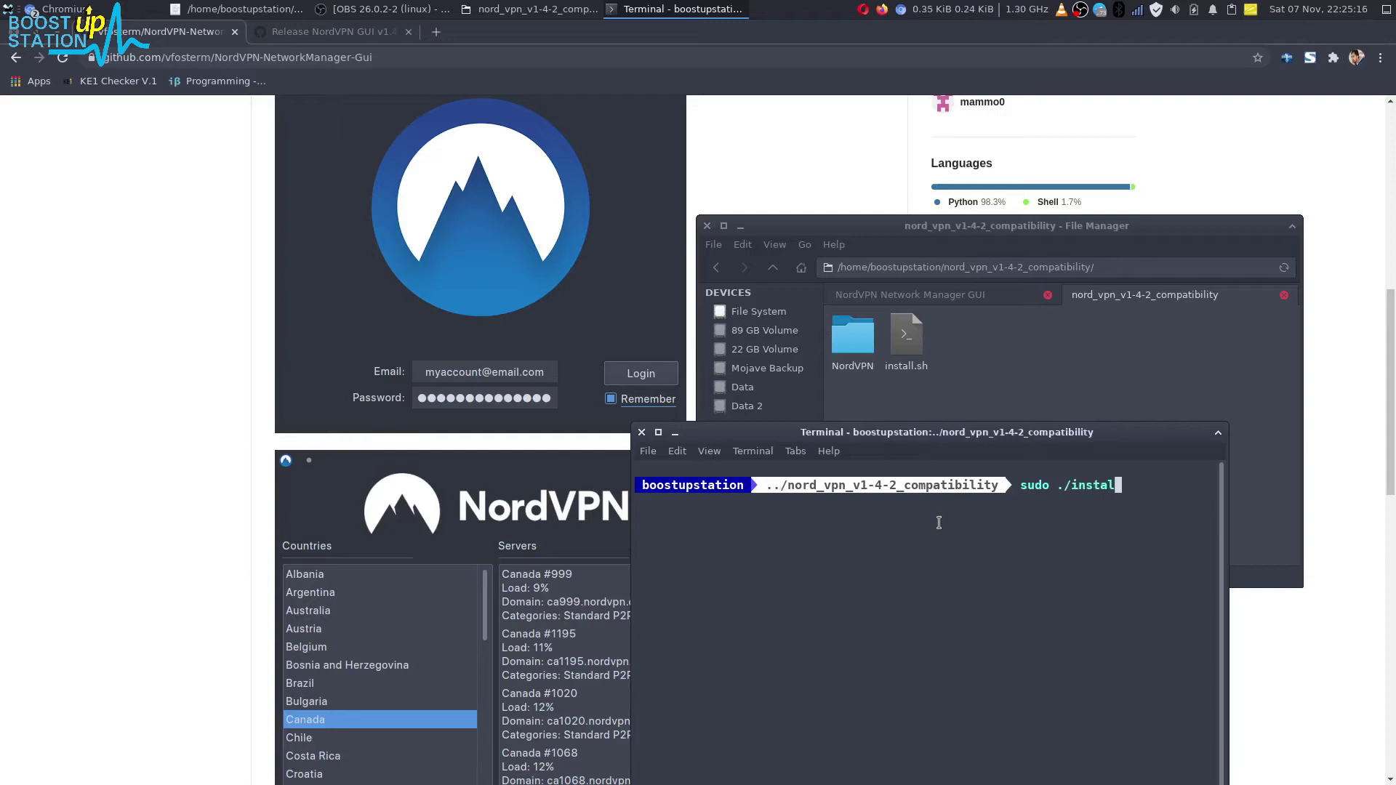
text(l.sh)
key(Return)
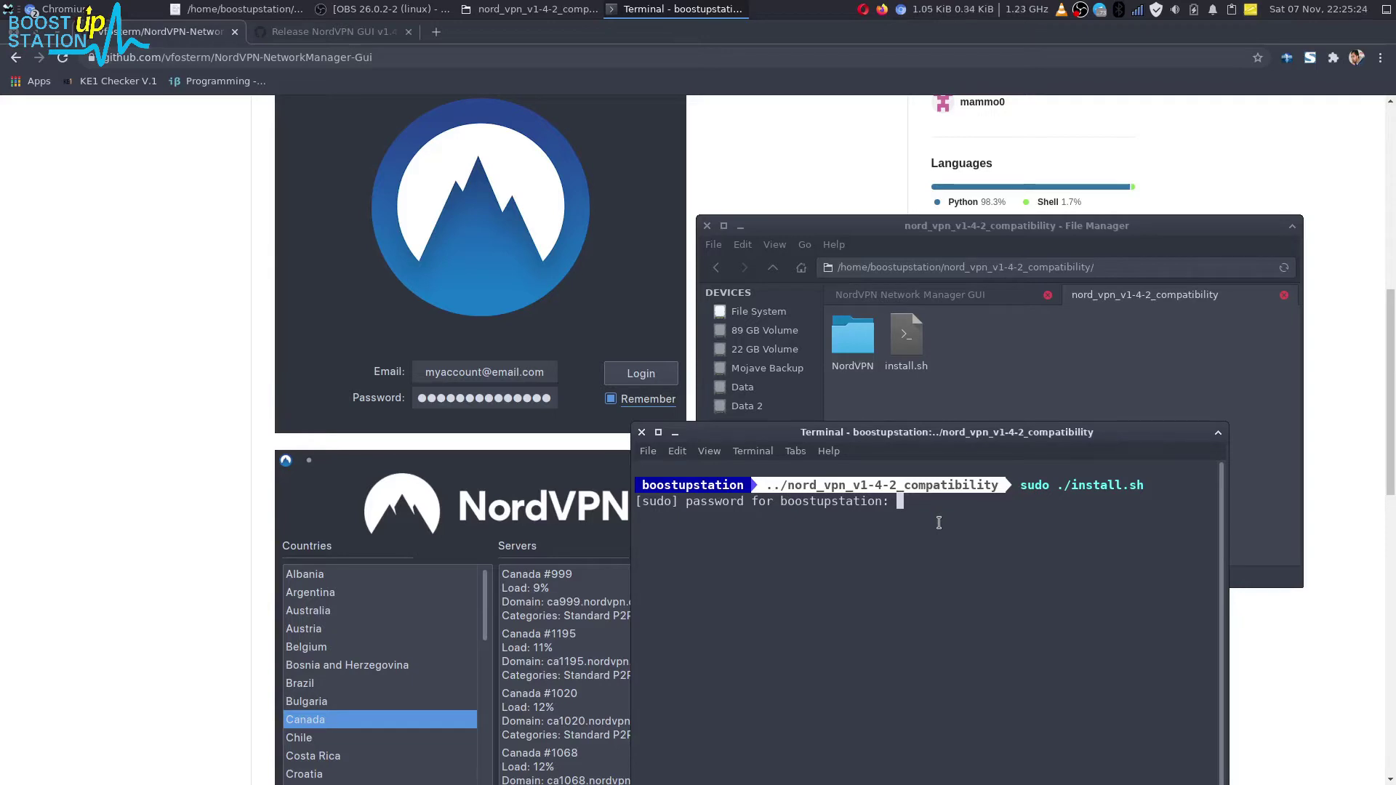
key(Return)
- Answer y to reinstall networkmanager-openvpn and note the shortcut saved in /usr/share/applications
drag(911, 429, 908, 317)
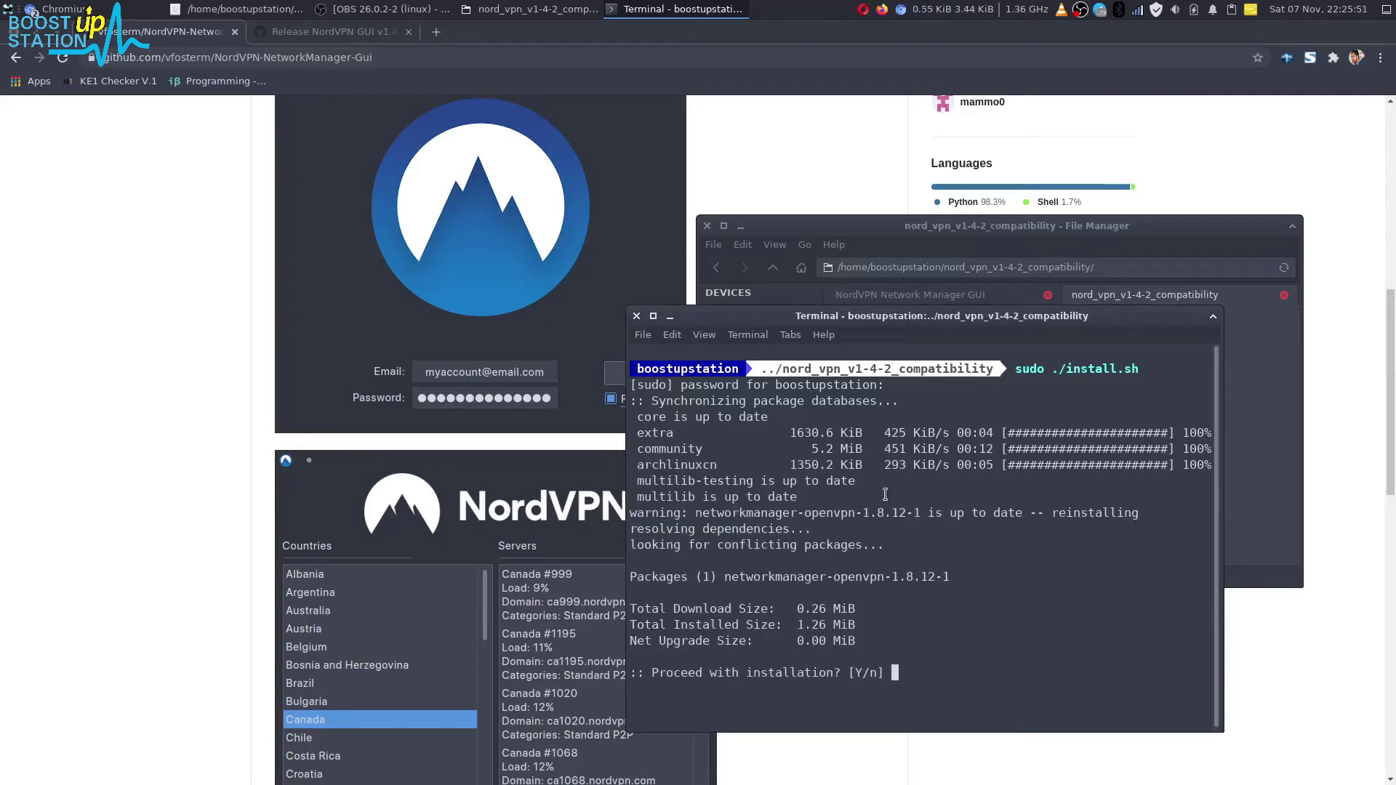
text(y)
key(Return)
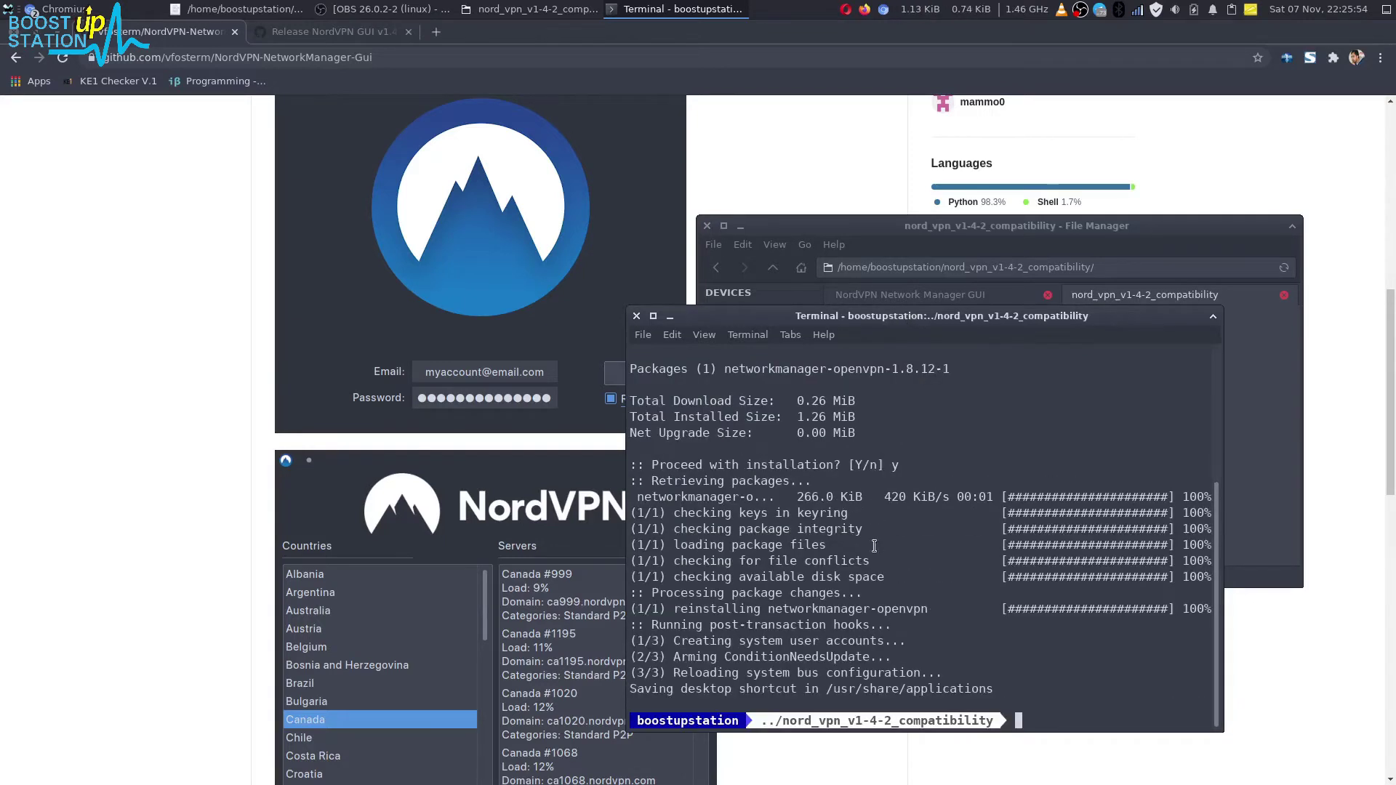
drag(869, 672, 791, 560)
click(792, 564)
drag(825, 689, 986, 687)
click(829, 618)
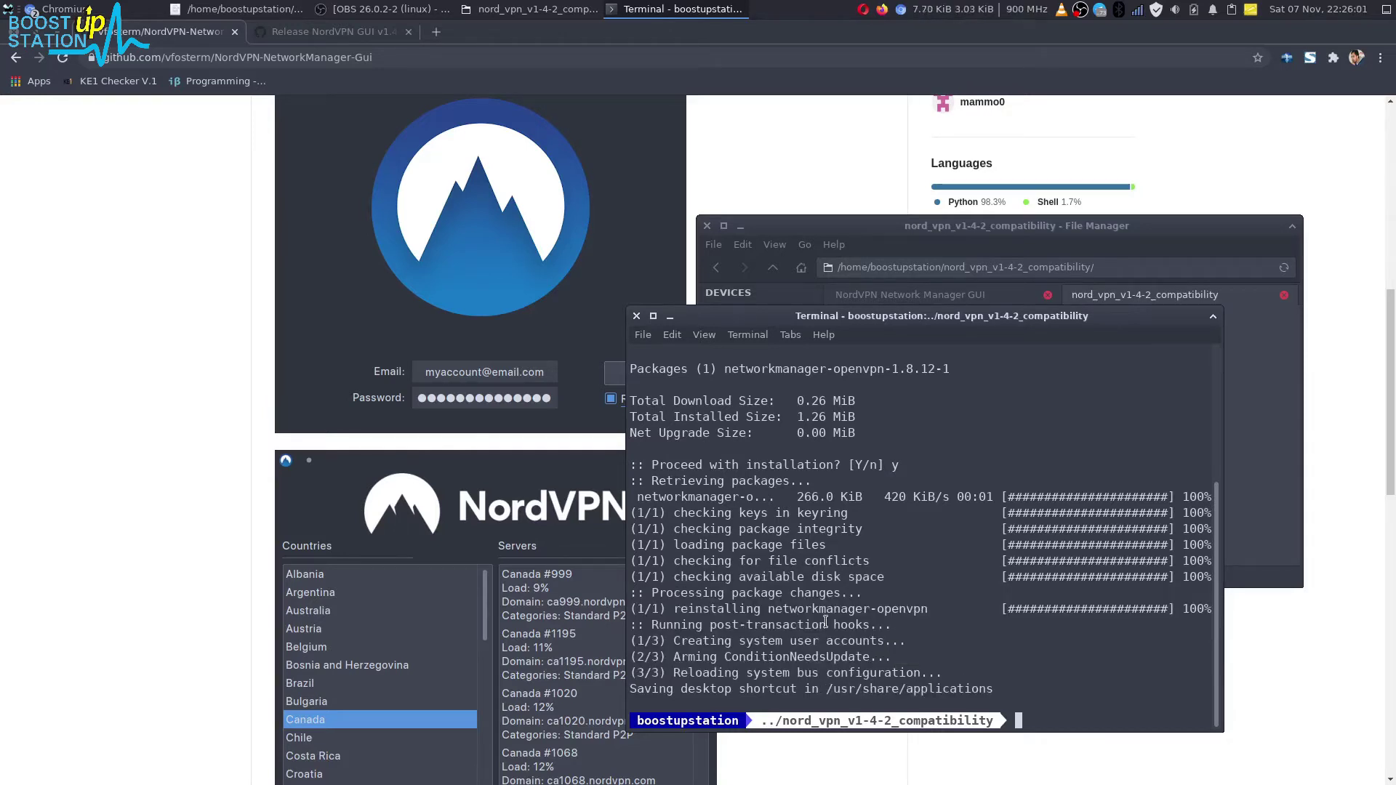
- Search 'nord' in Application Finder (alt+F3) and launch Nord VPN
key(alt+F3)
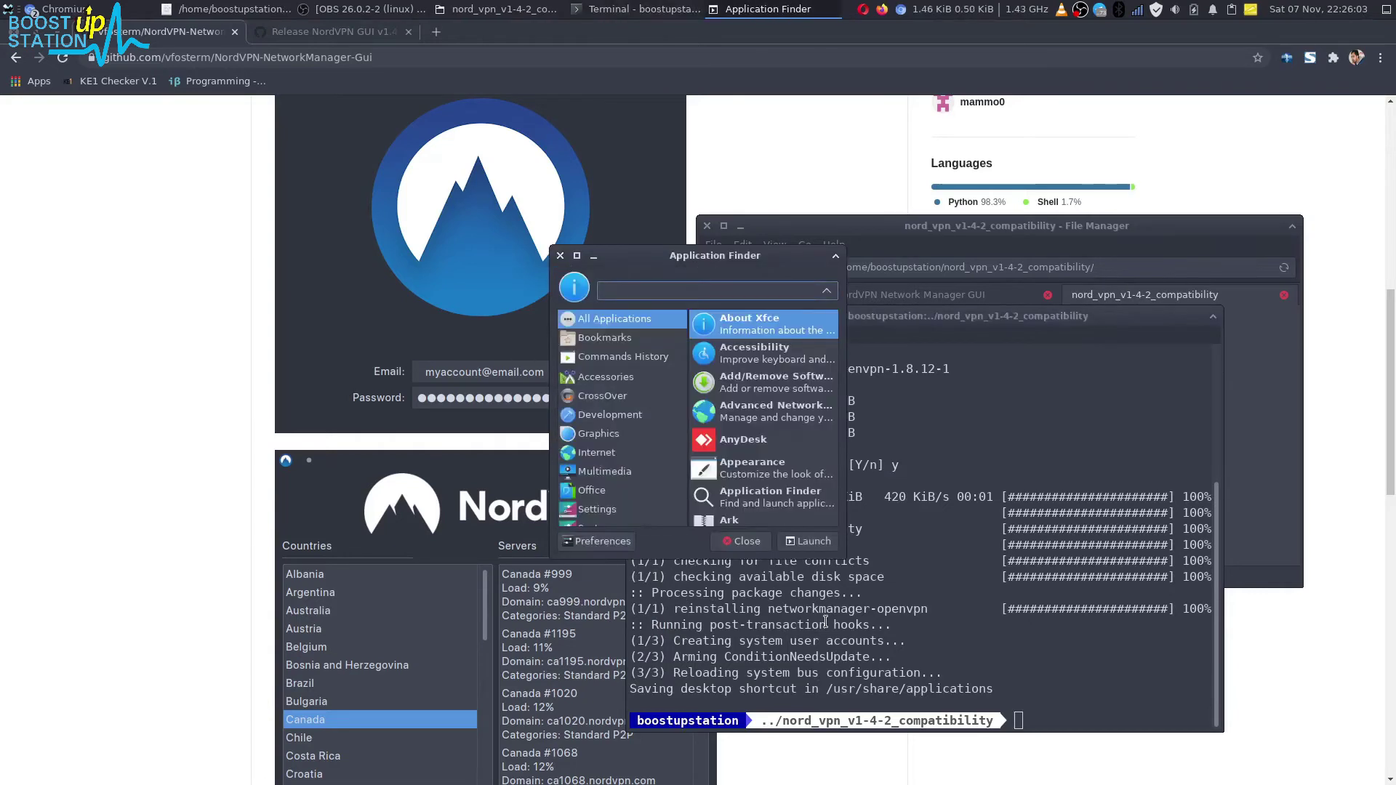
text(nord)
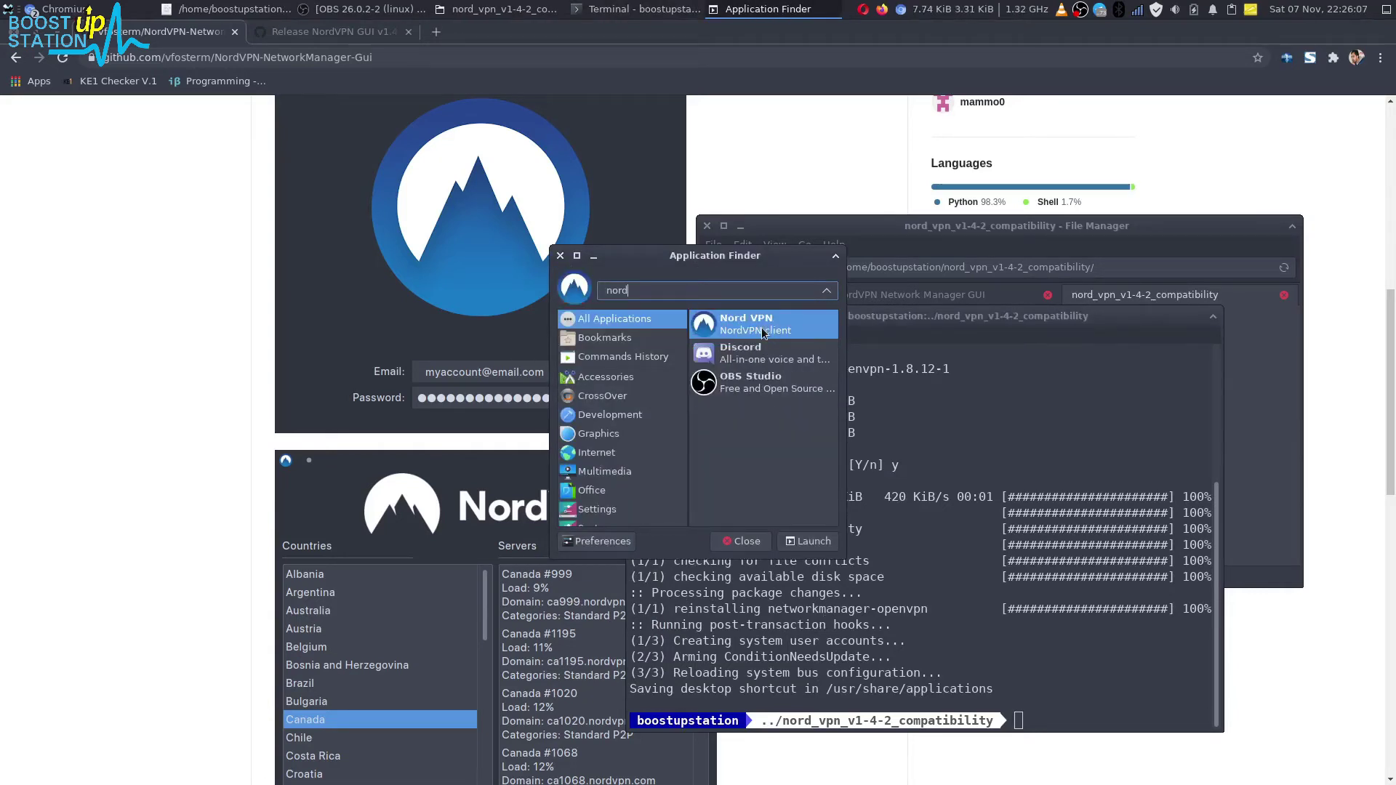
click(797, 542)
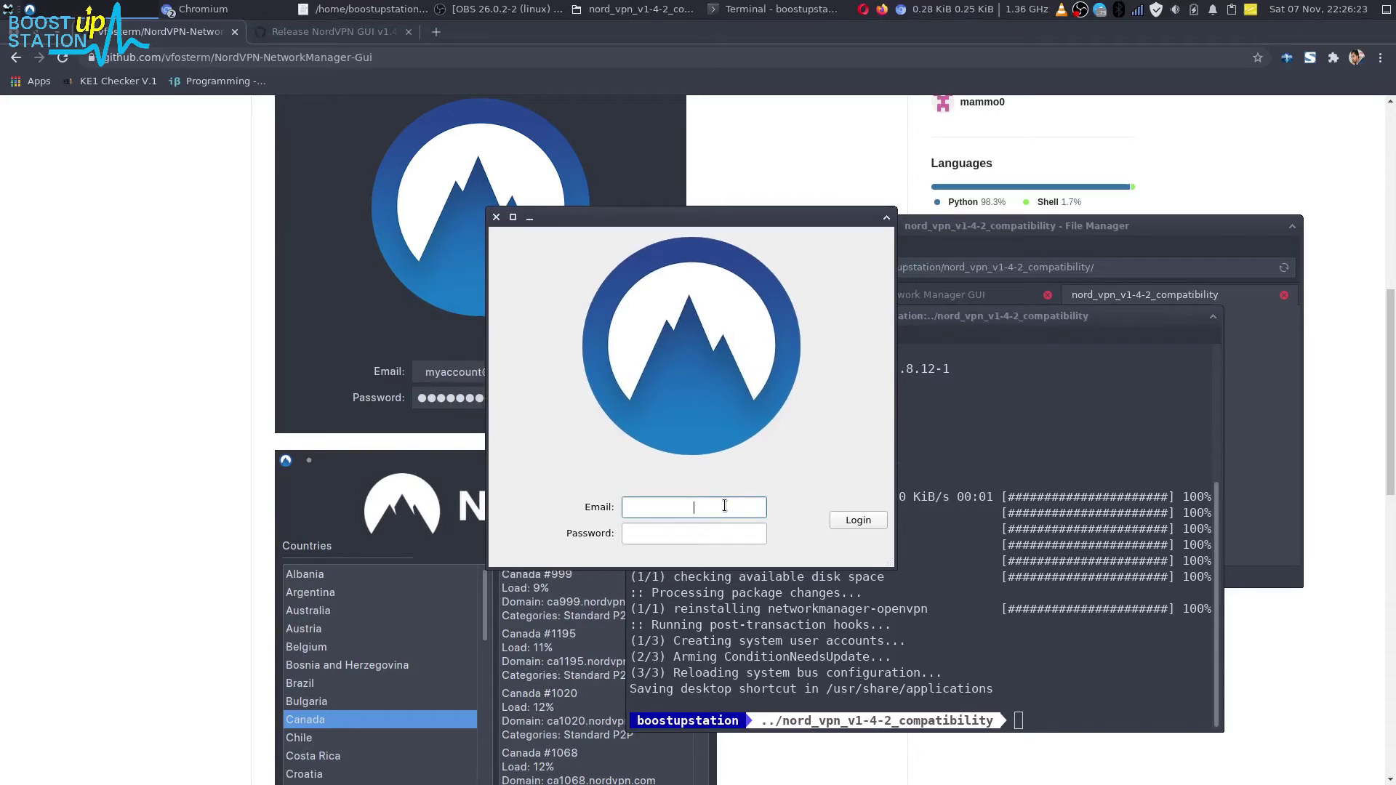
- Log in with the account email and password, then enable Auto connect and Randomize MAC
click(707, 535)
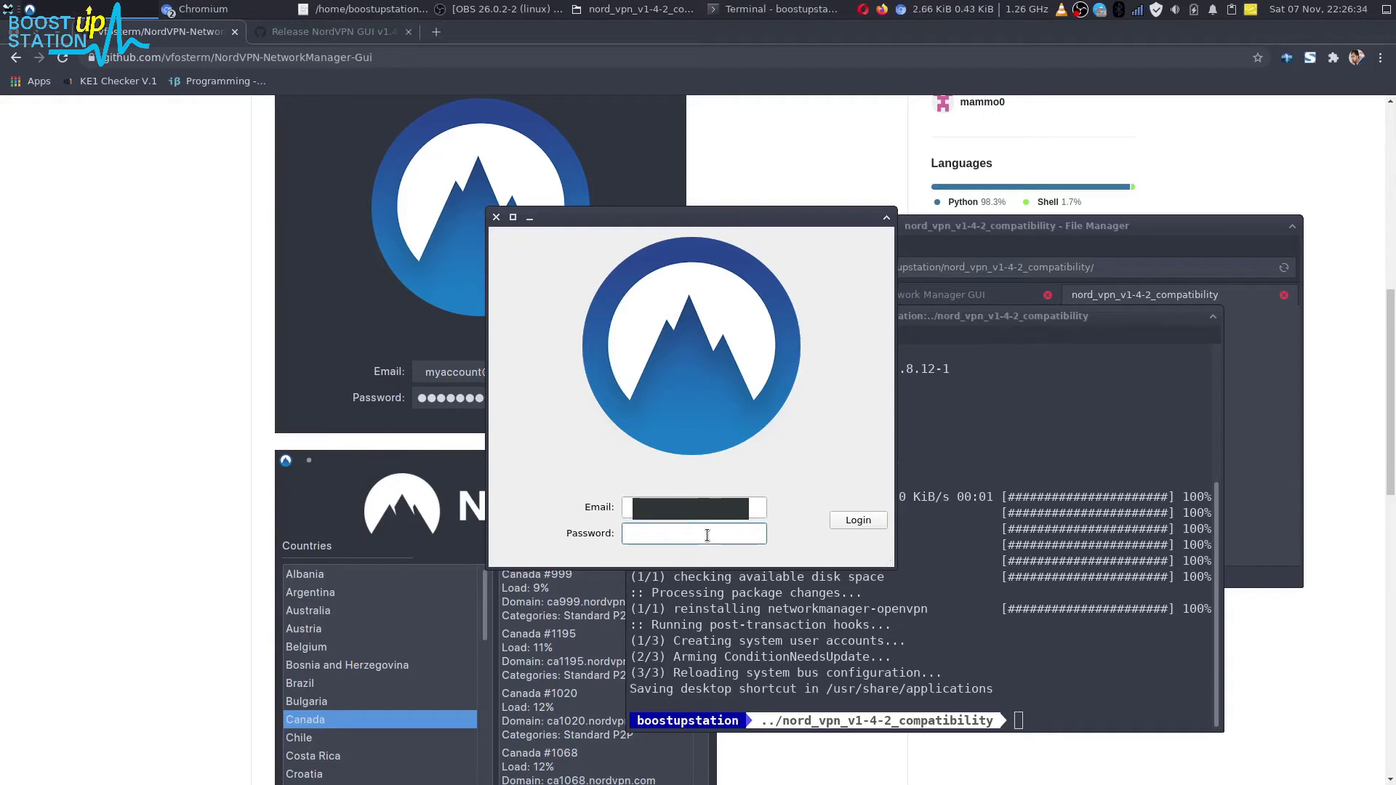
click(856, 522)
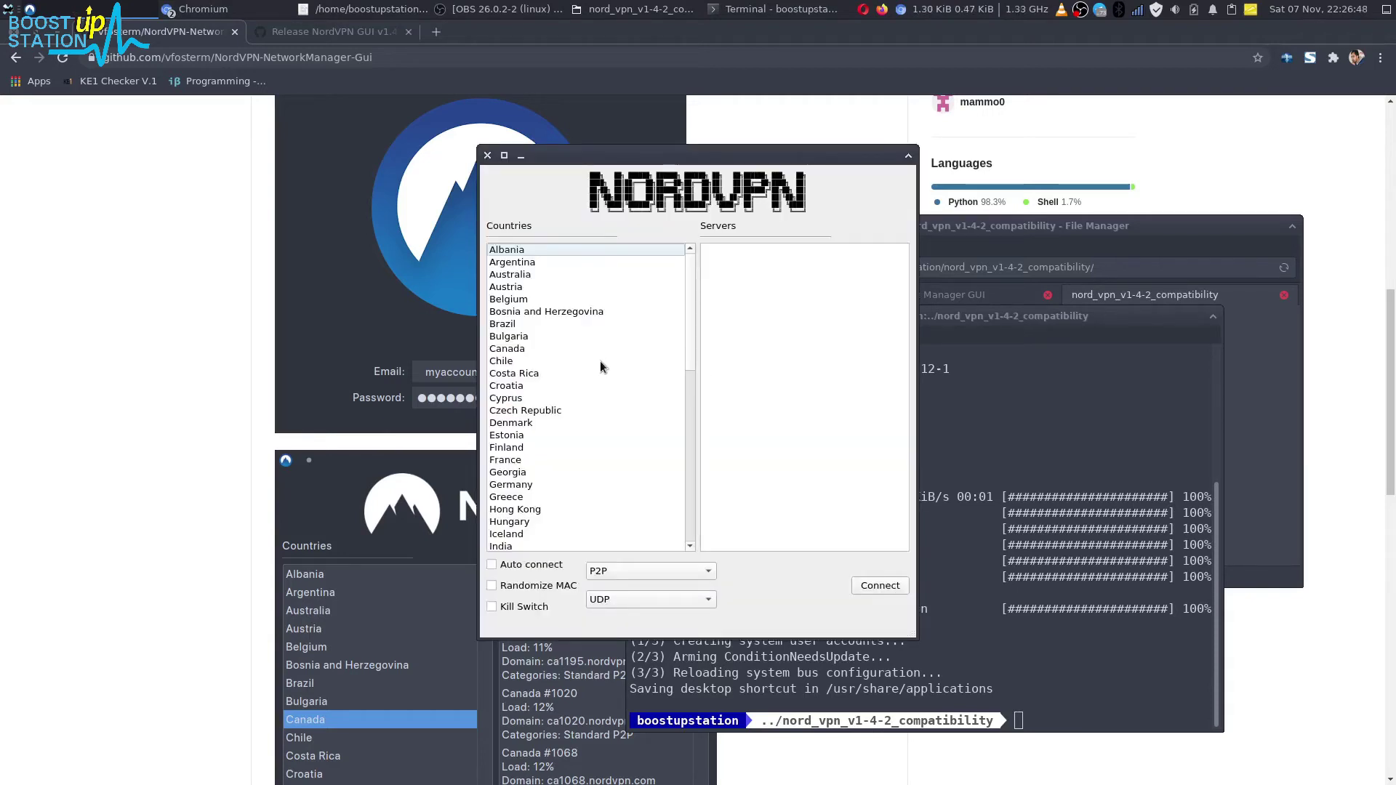
scroll(600, 387, down, 12)
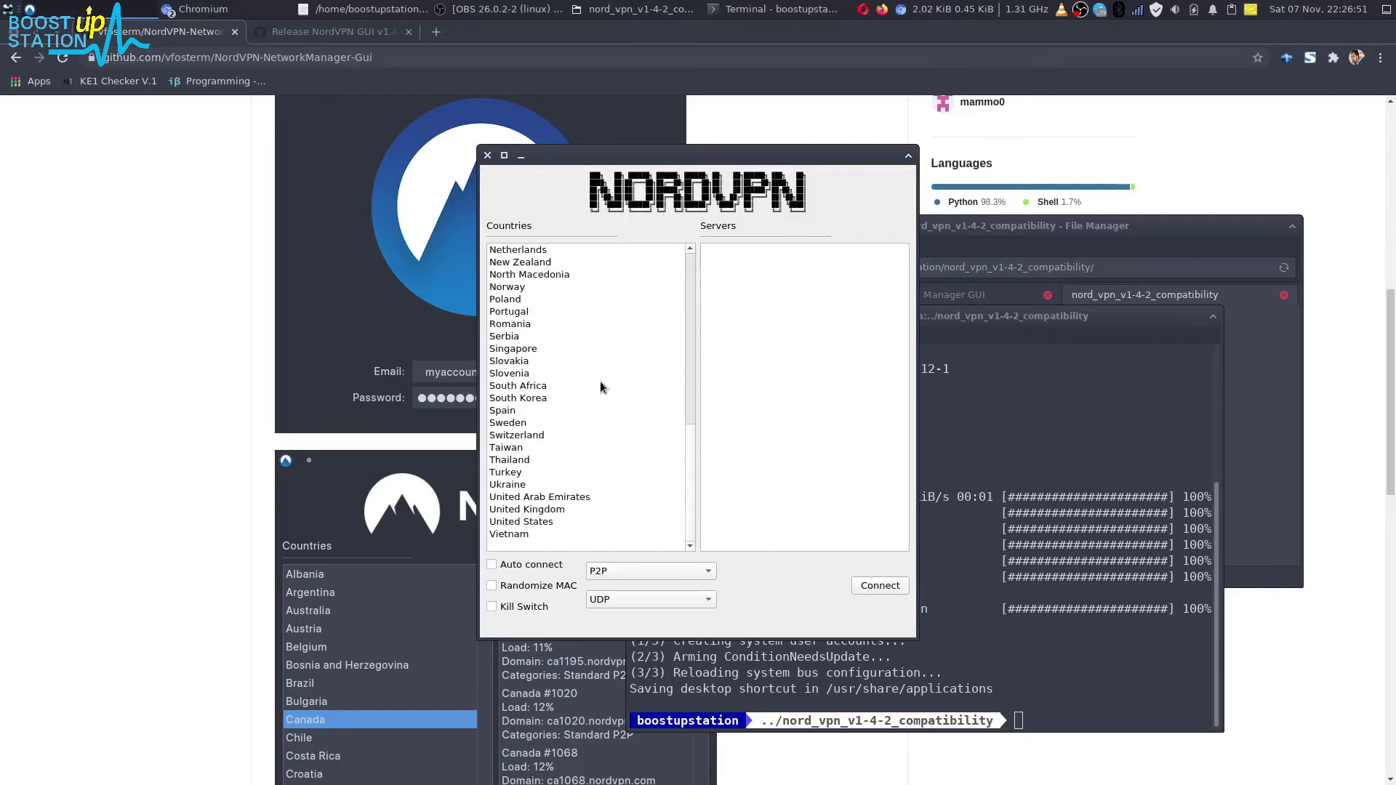
scroll(600, 386, up, 5)
scroll(600, 381, up, 7)
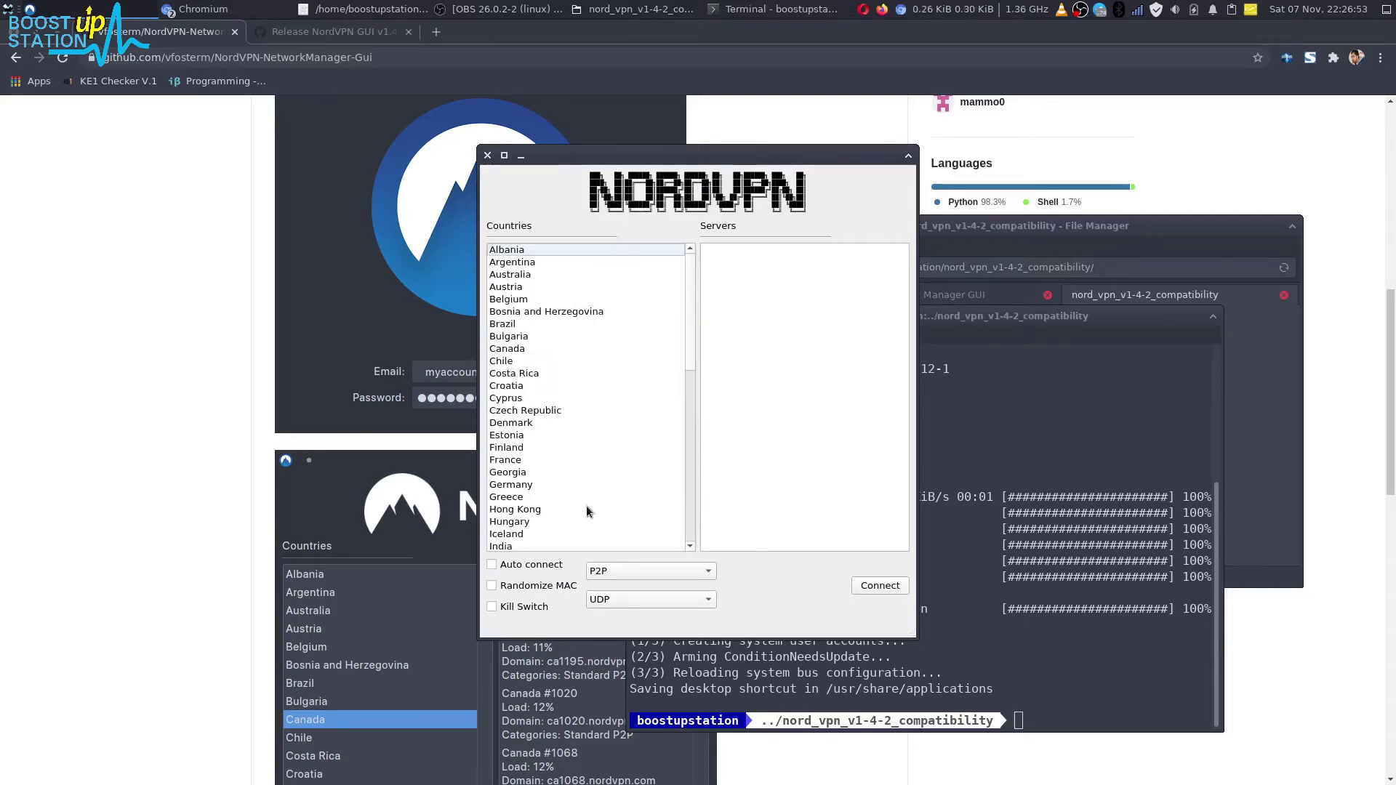
click(521, 564)
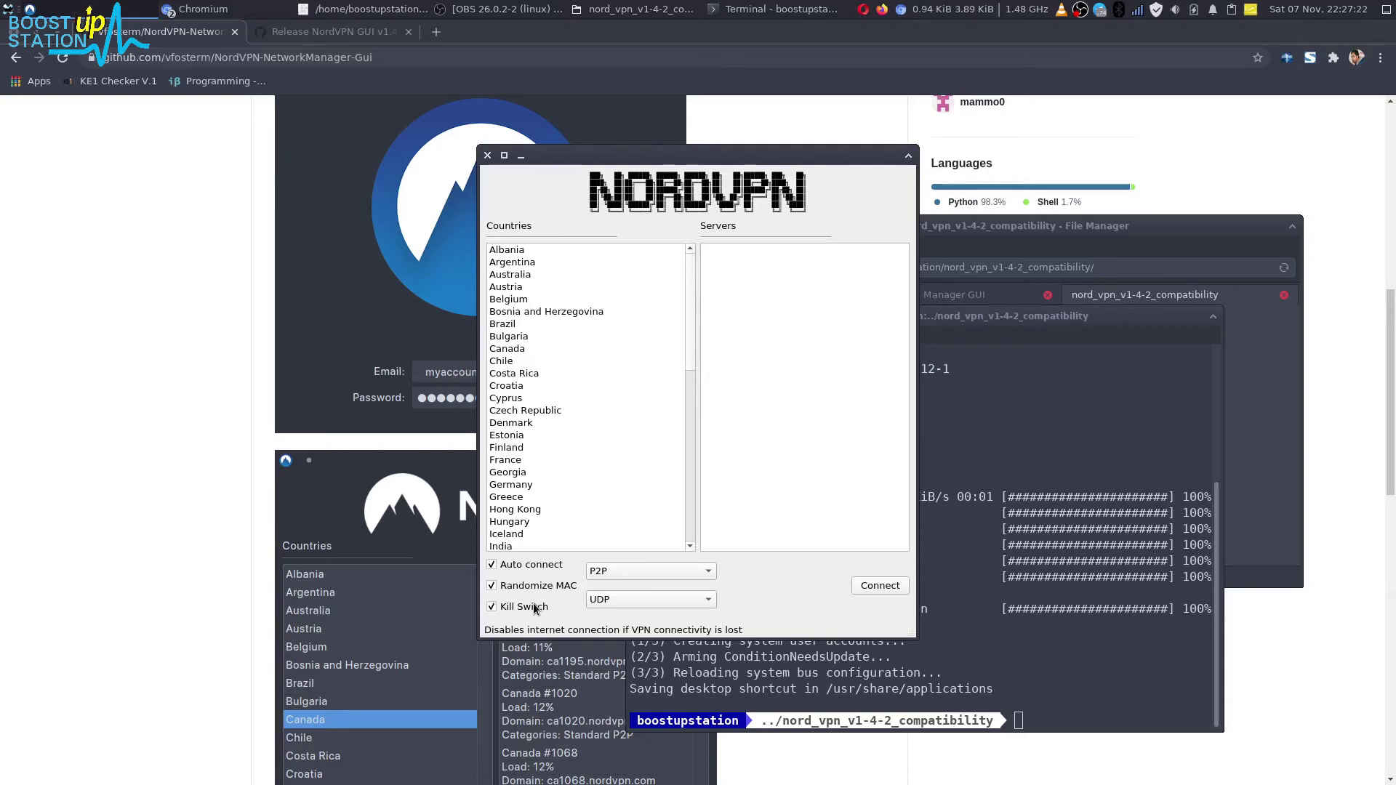
click(534, 609)
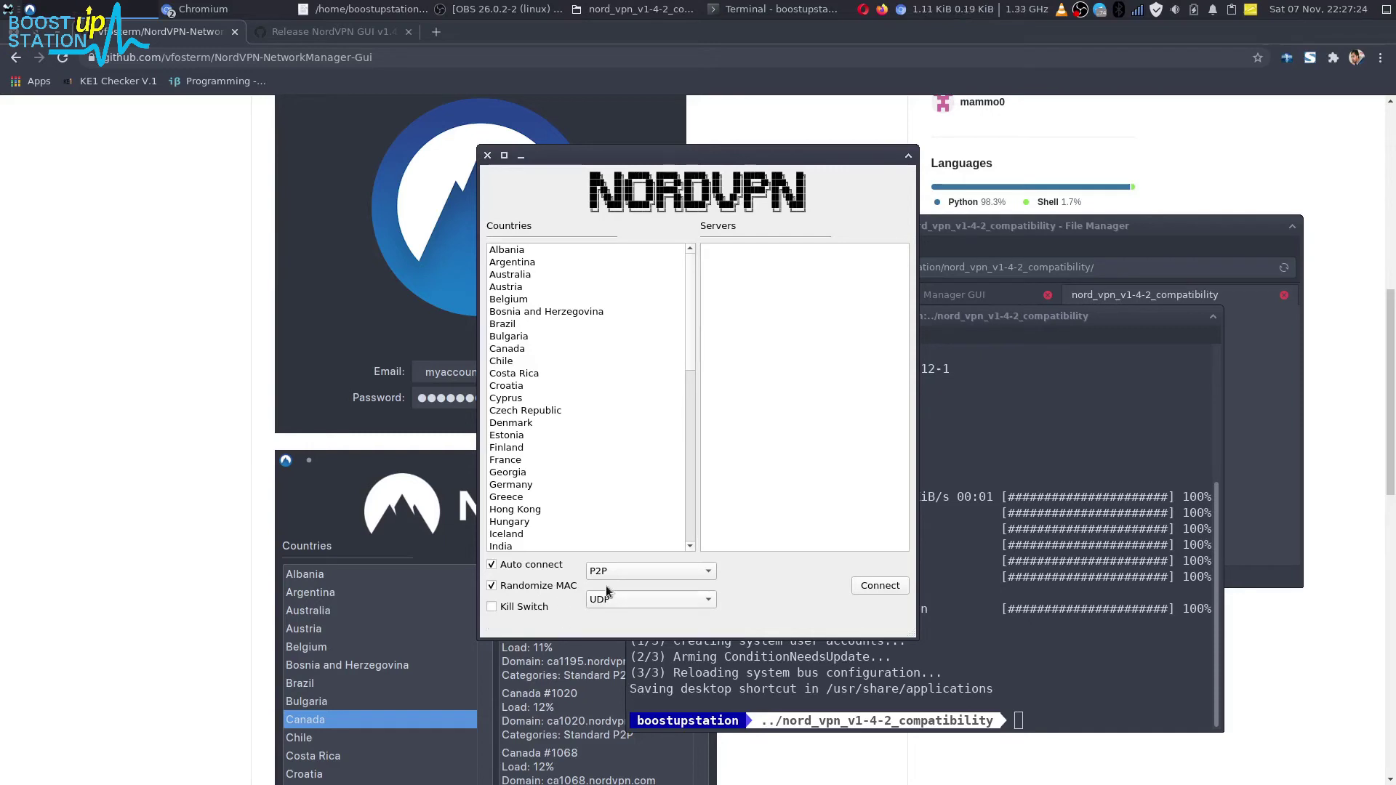
scroll(586, 469, down, 10)
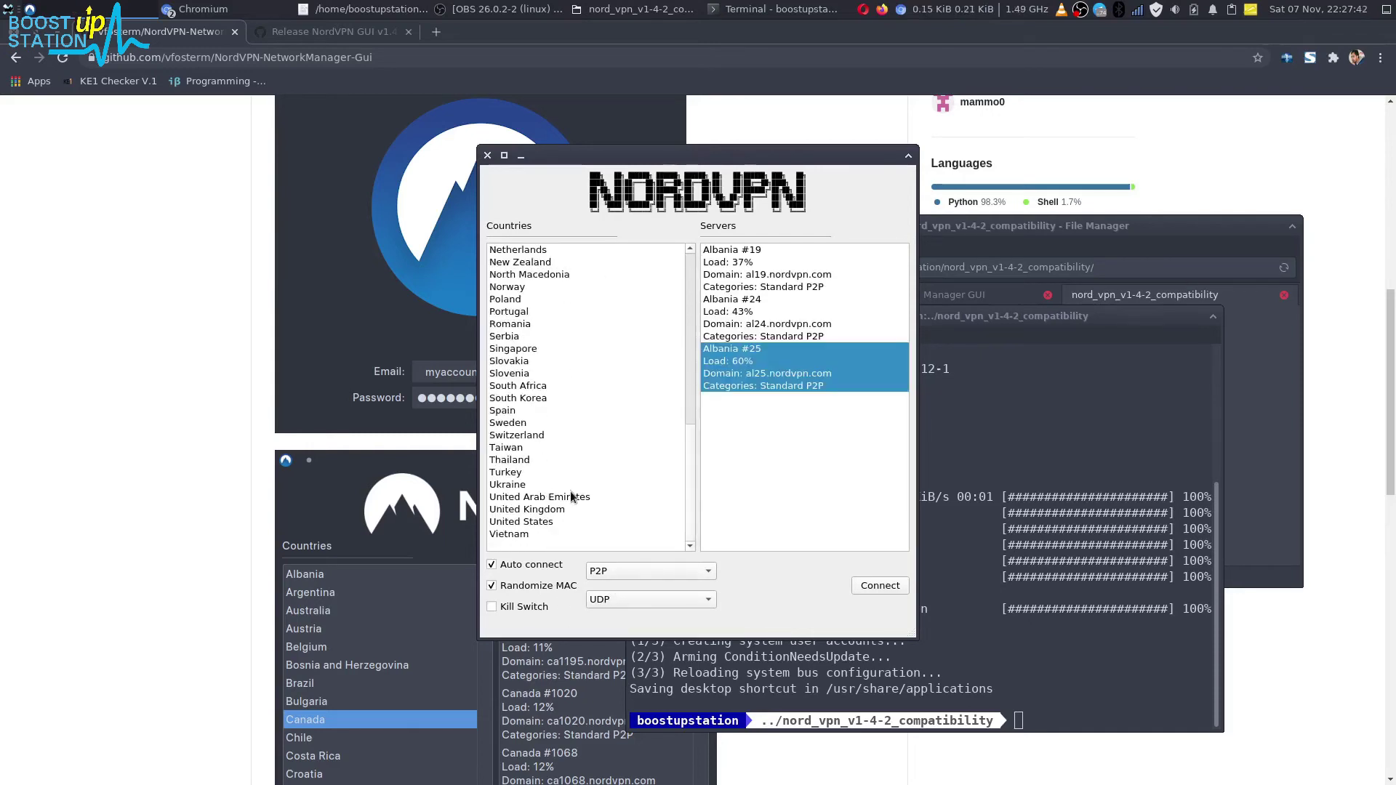
- Choose United States, filter to Dedicated IP servers, pick #2942 and connect
click(551, 525)
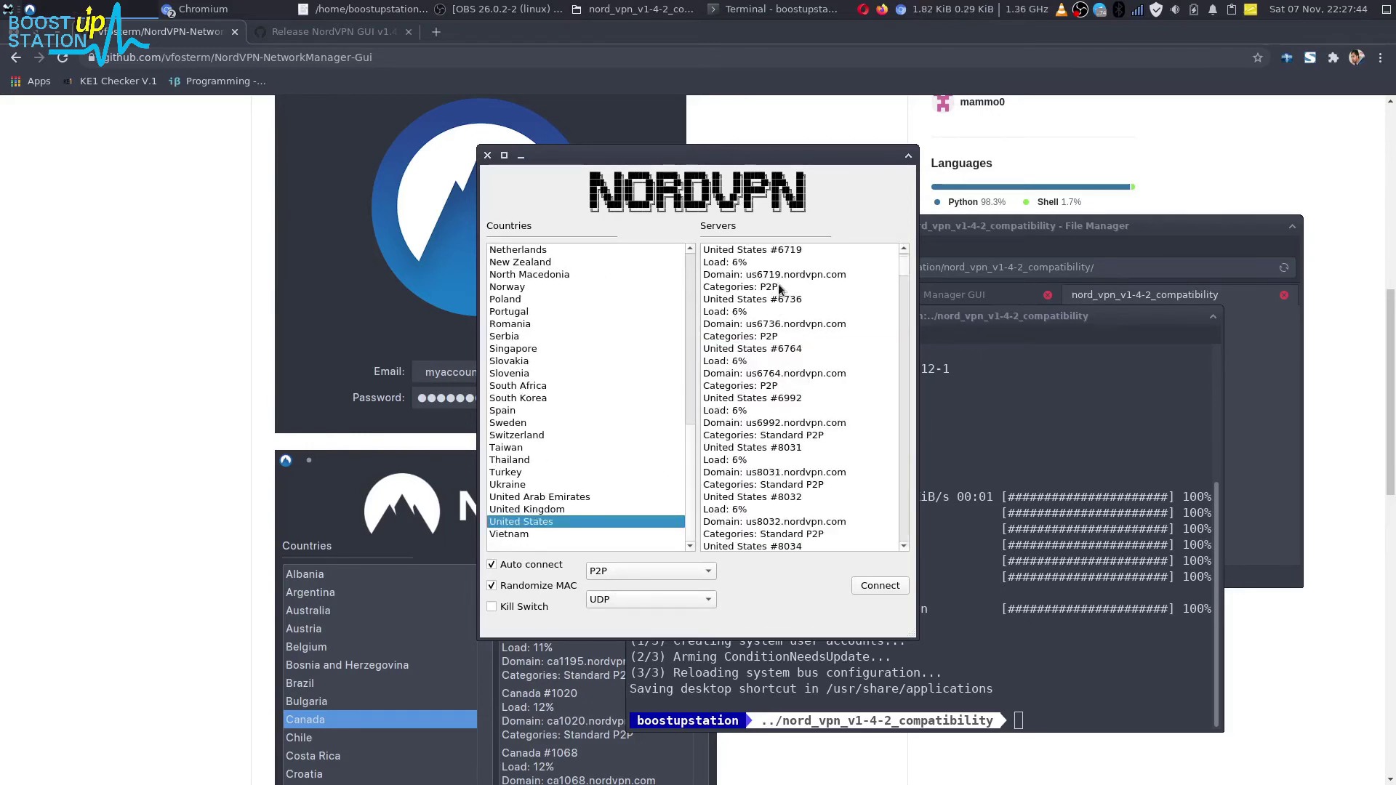
click(774, 363)
click(639, 571)
click(638, 645)
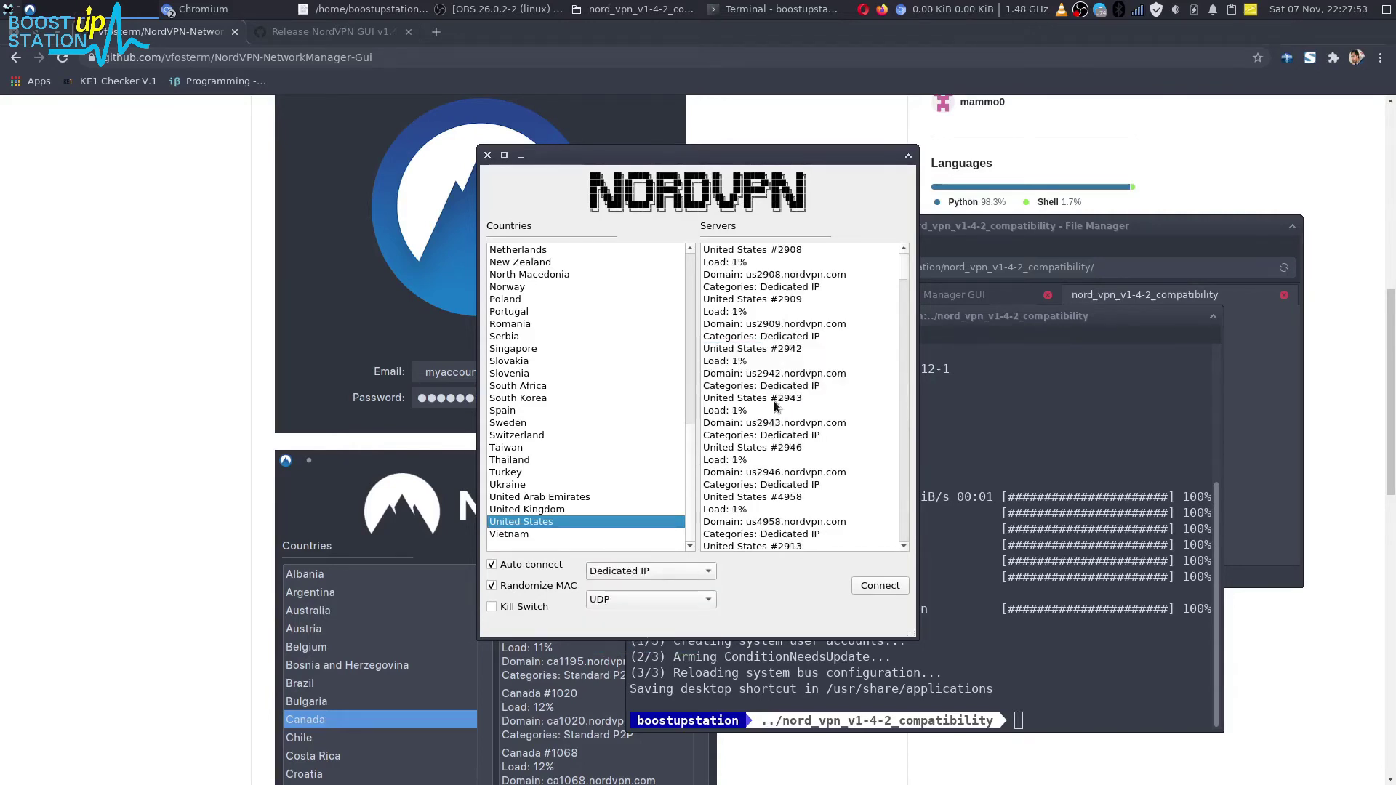
click(798, 369)
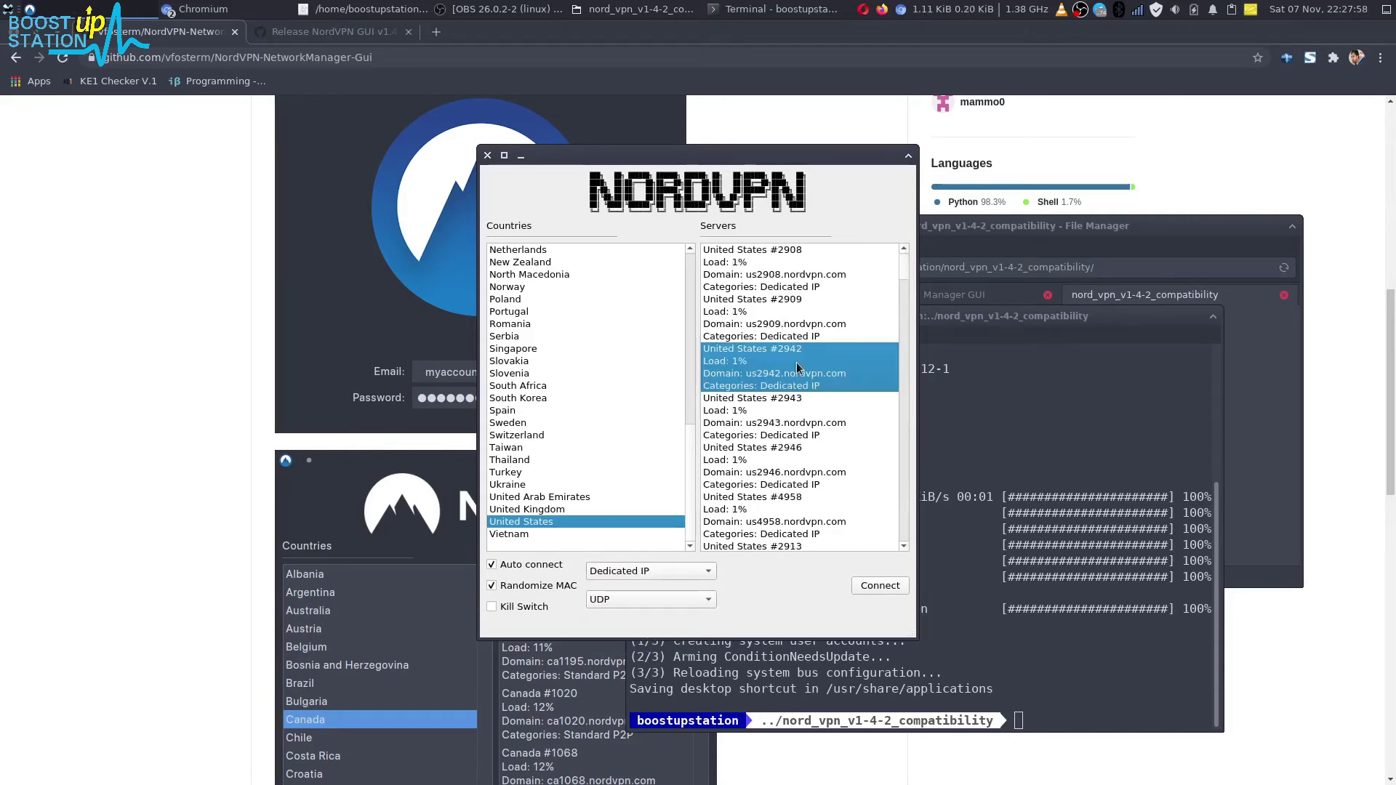
click(870, 584)
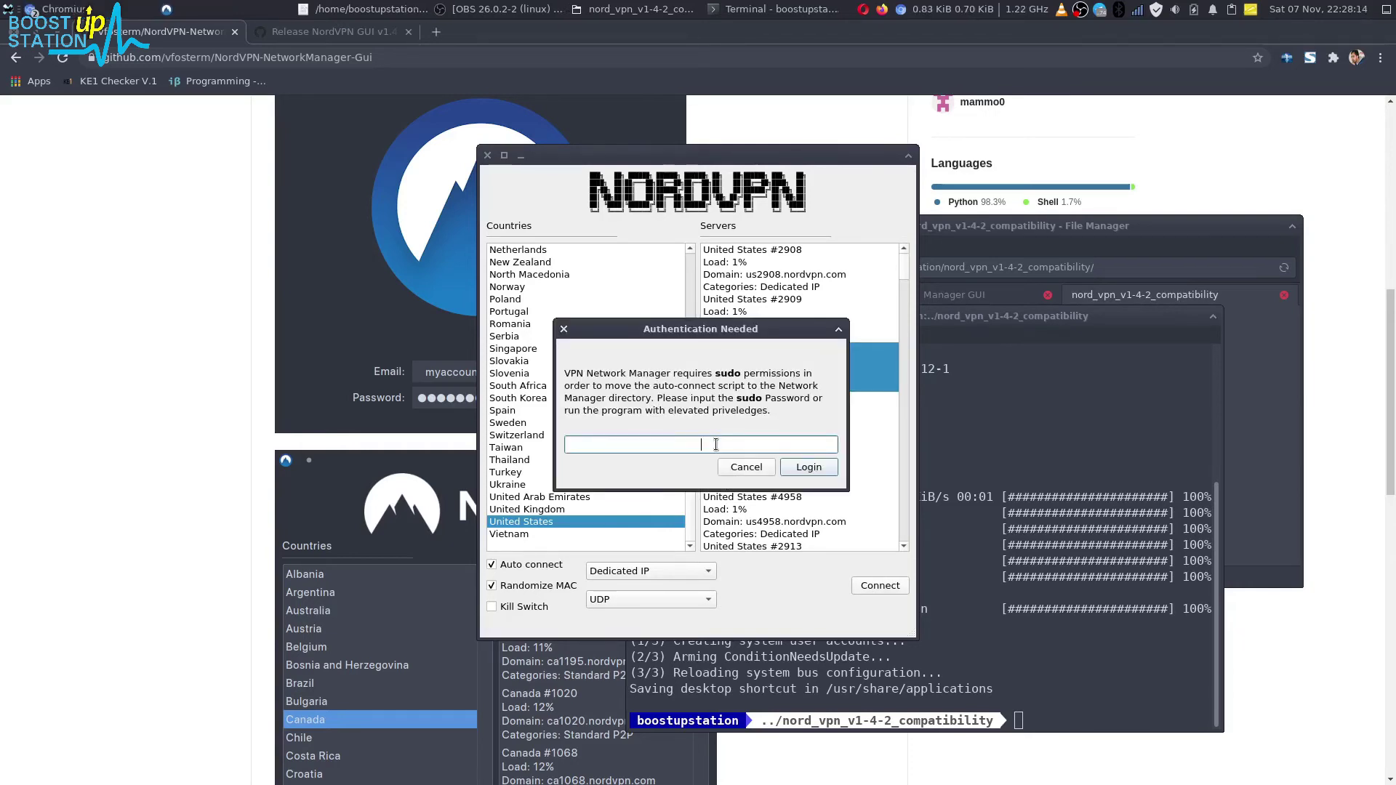
- Enter the sudo password to authorise the VPN, then dismiss the connection notification
text(••••••)
click(813, 469)
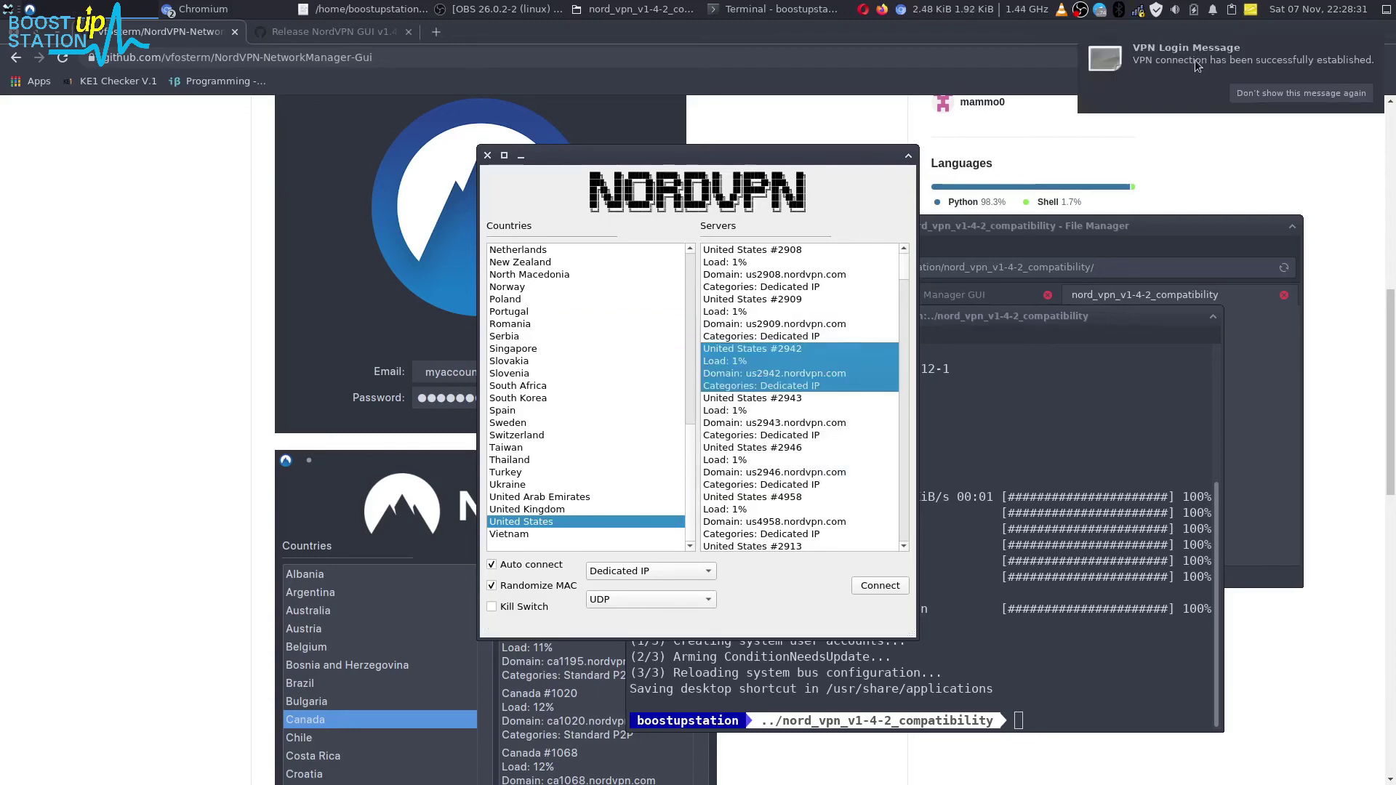
click(1274, 67)
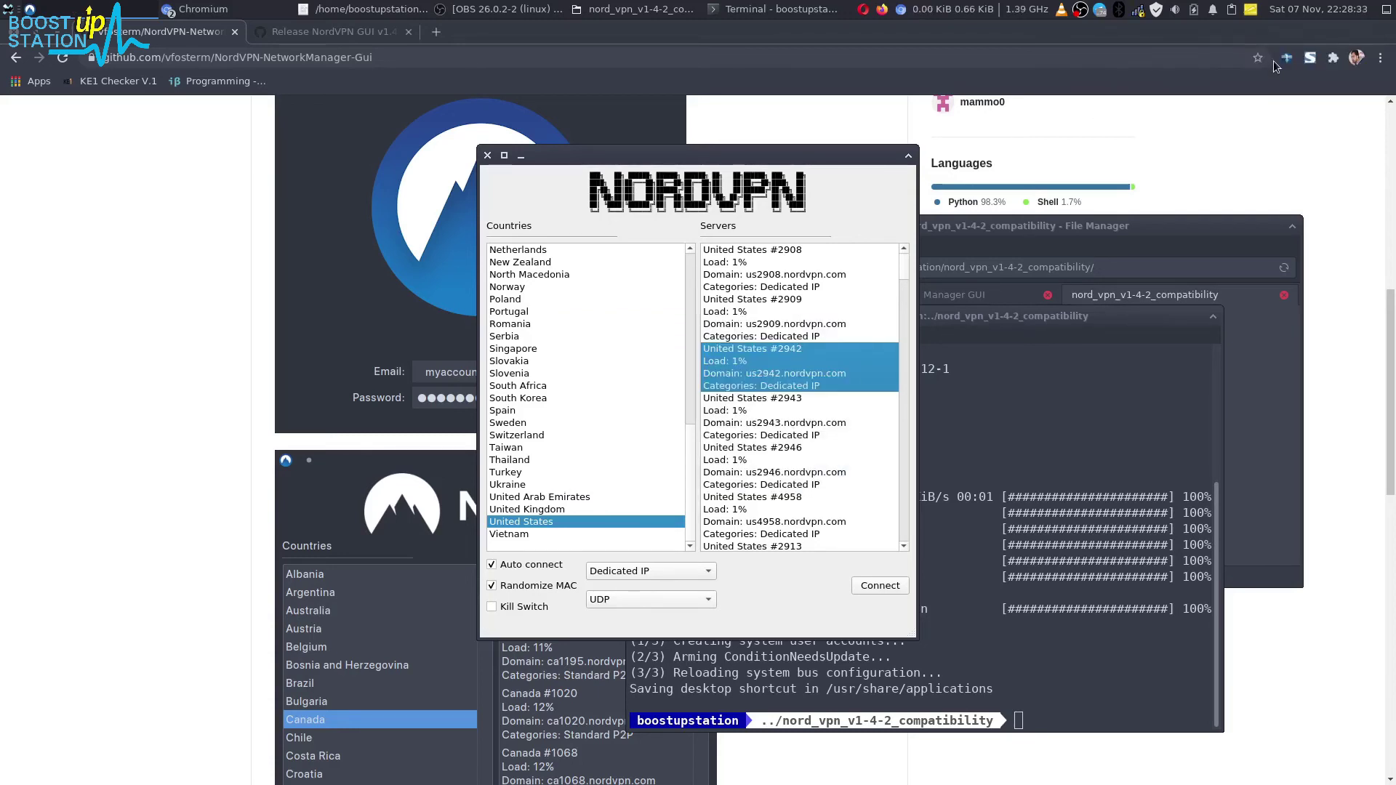
- Search 'ip' in a new tab and highlight the Walnut, California, United States result
click(436, 32)
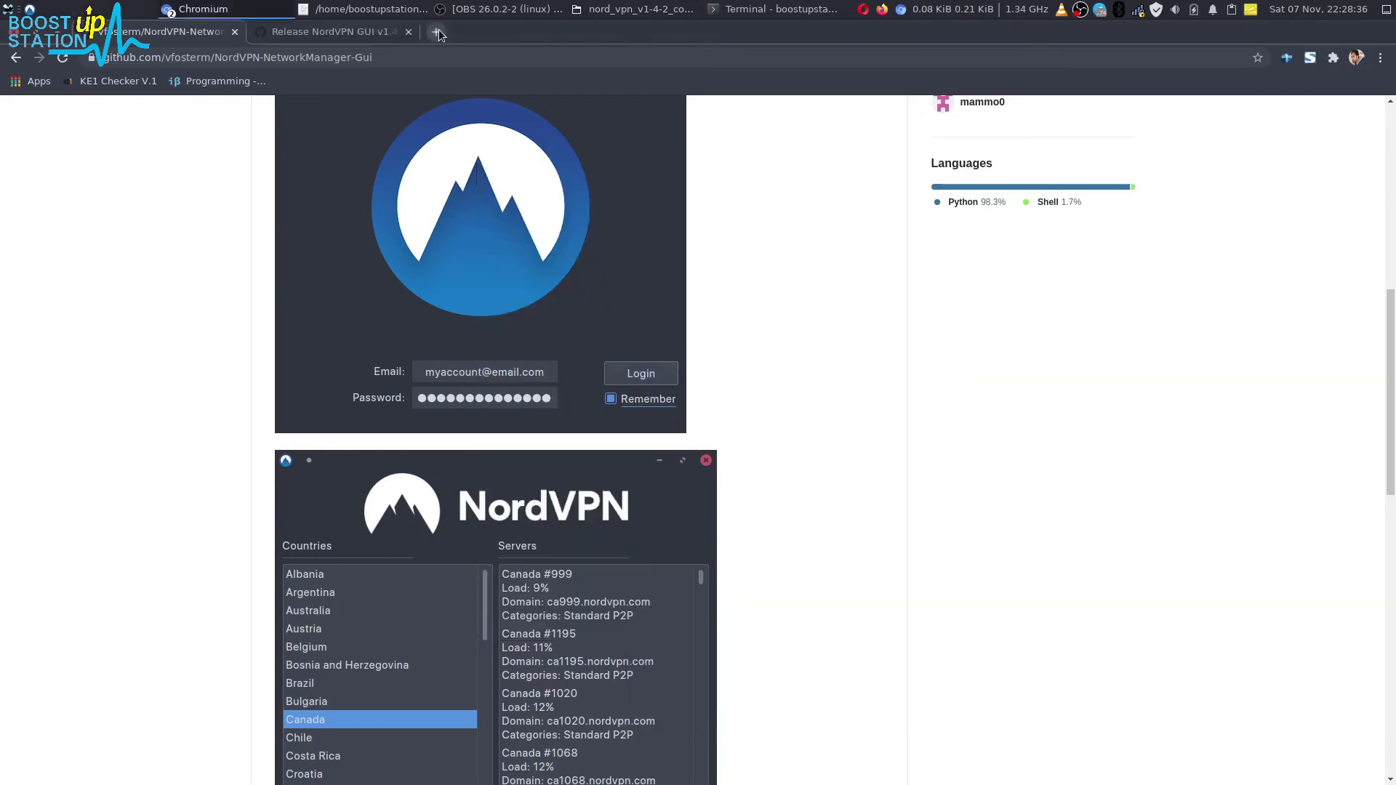
text(ip)
key(Return)
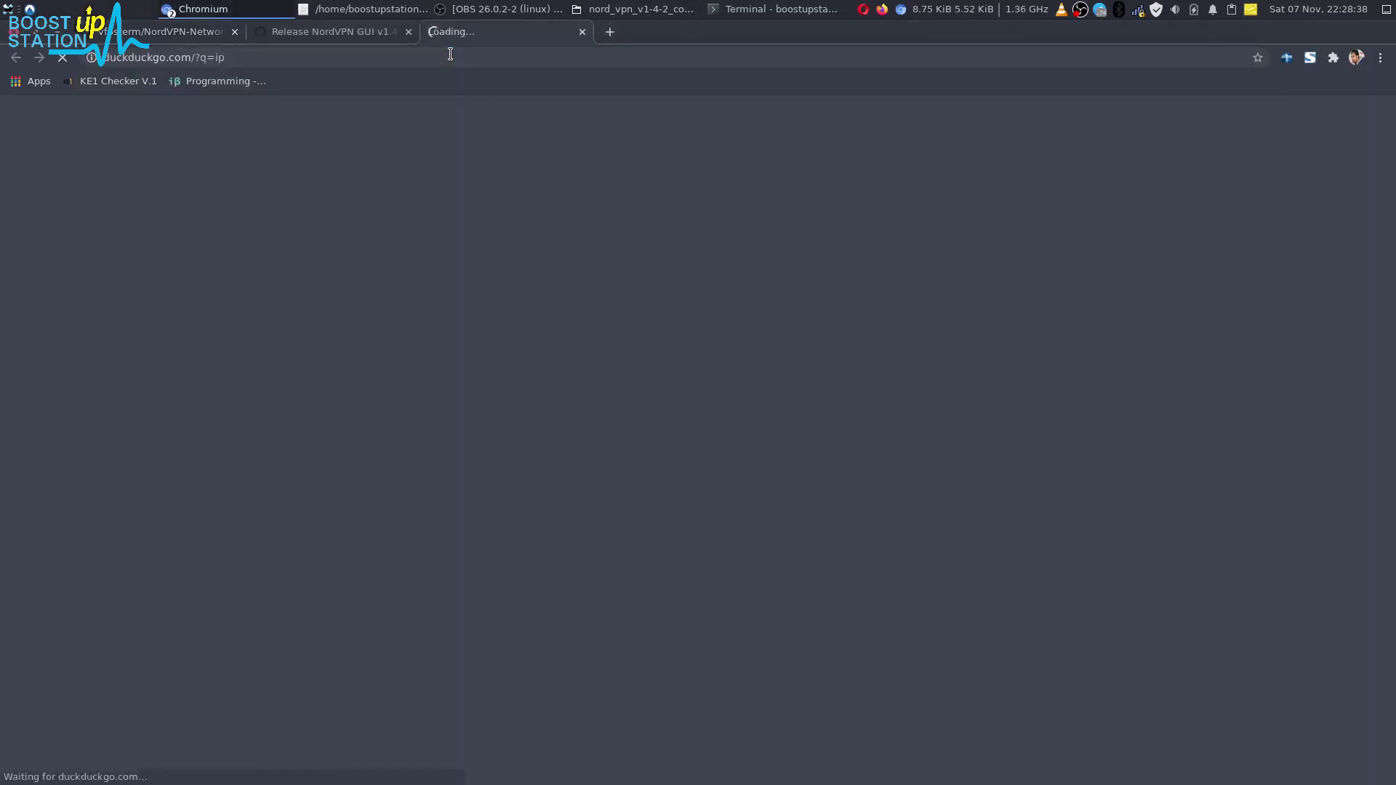
drag(122, 188, 507, 187)
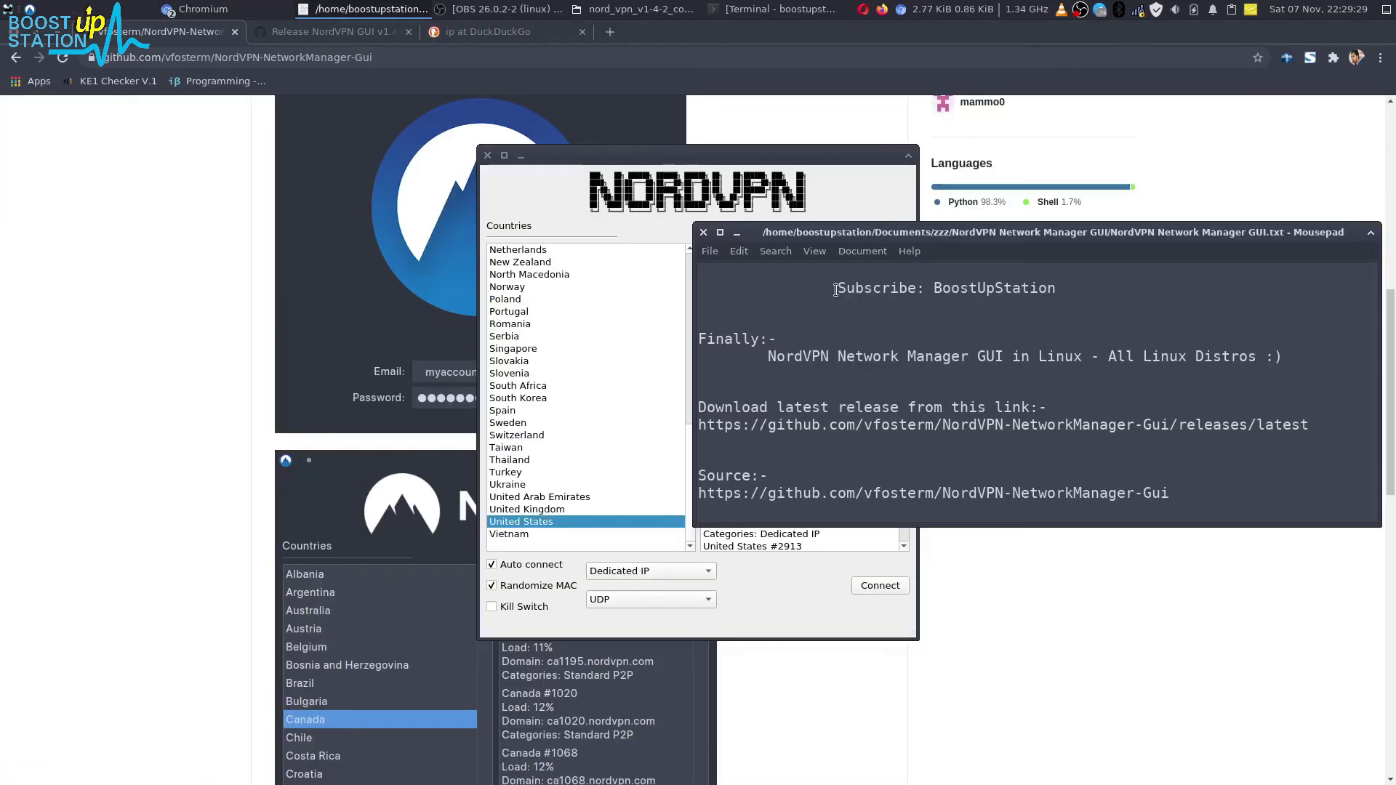
- Drag-select the 'Subscribe: BoostUpStation' text in the Mousepad notes
drag(838, 288, 1052, 288)
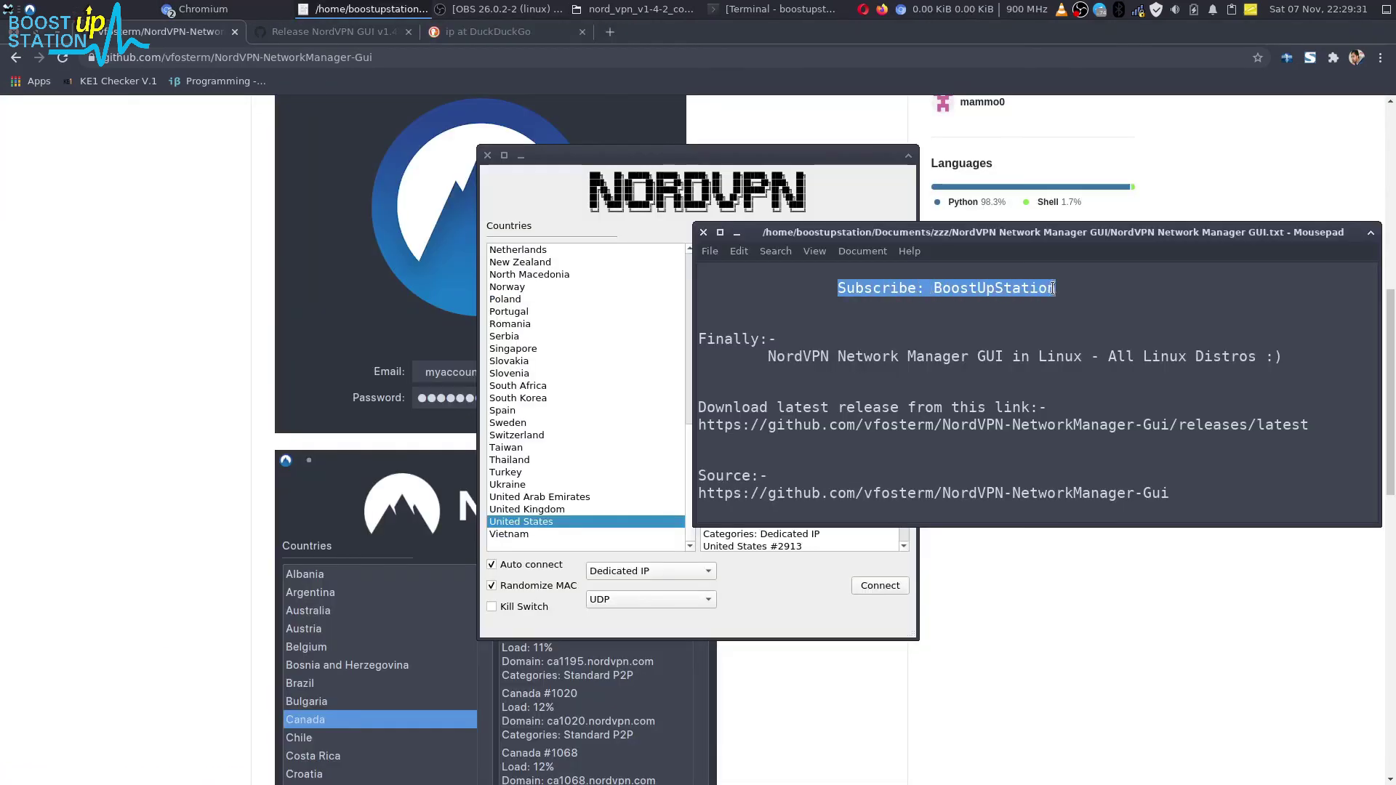